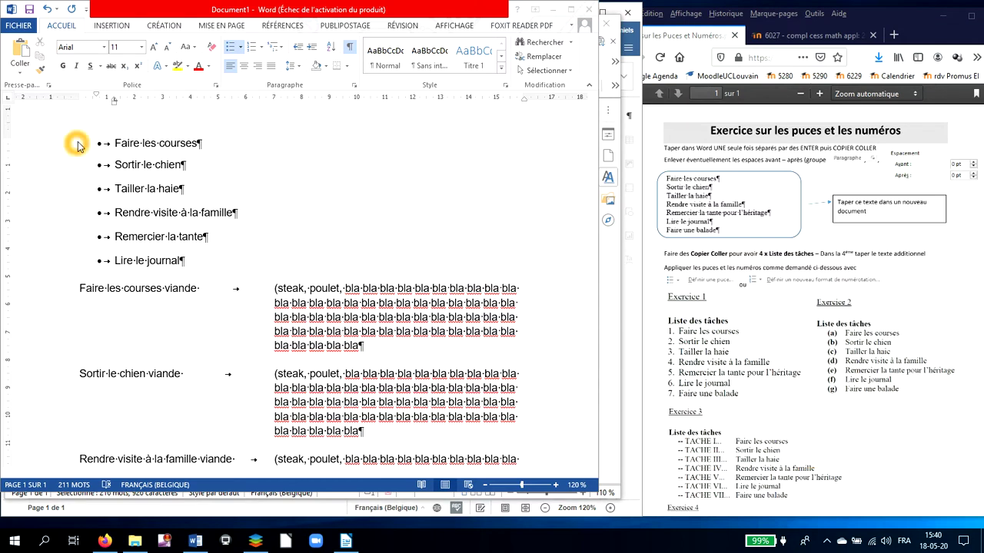
Start defining a new bullet for the six-item task list from "Faire les courses" to "Lire le journal".
left_click(112, 144)
left_click(117, 145)
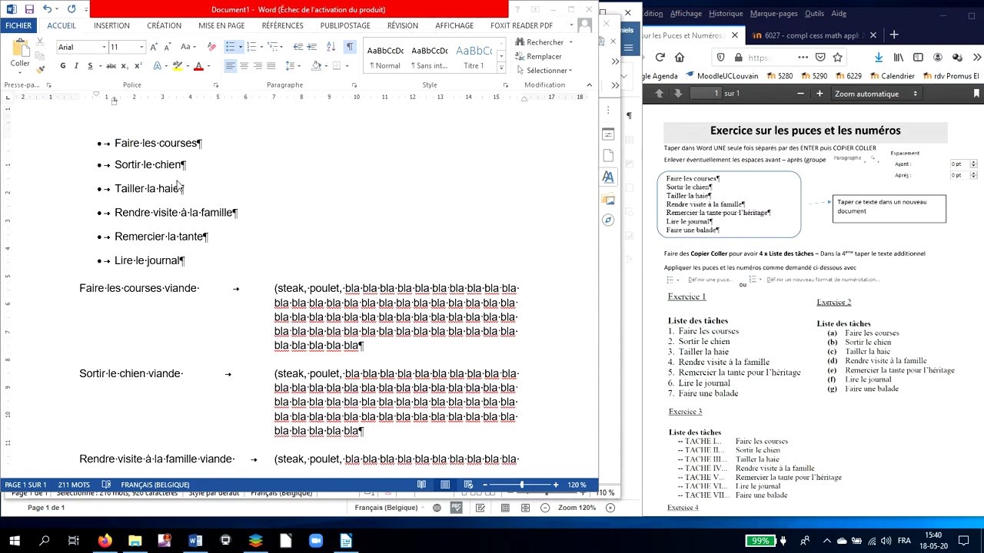
left_click(194, 189)
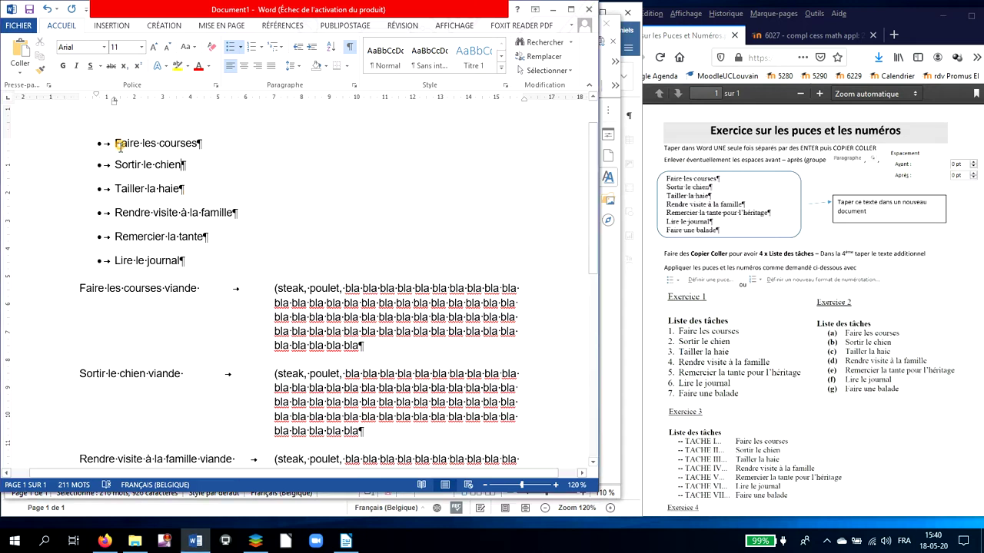
left_click_drag(116, 145, 186, 262)
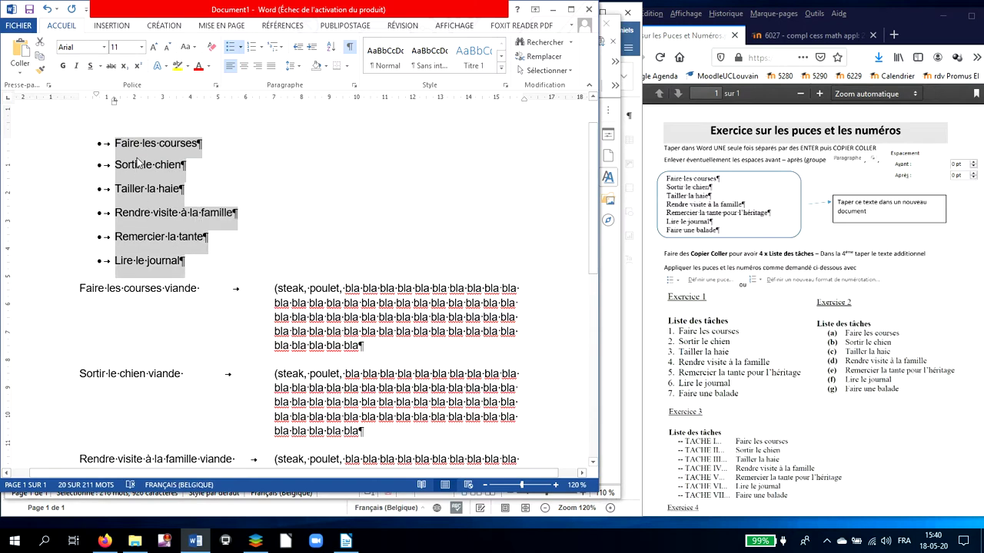
left_click(231, 52)
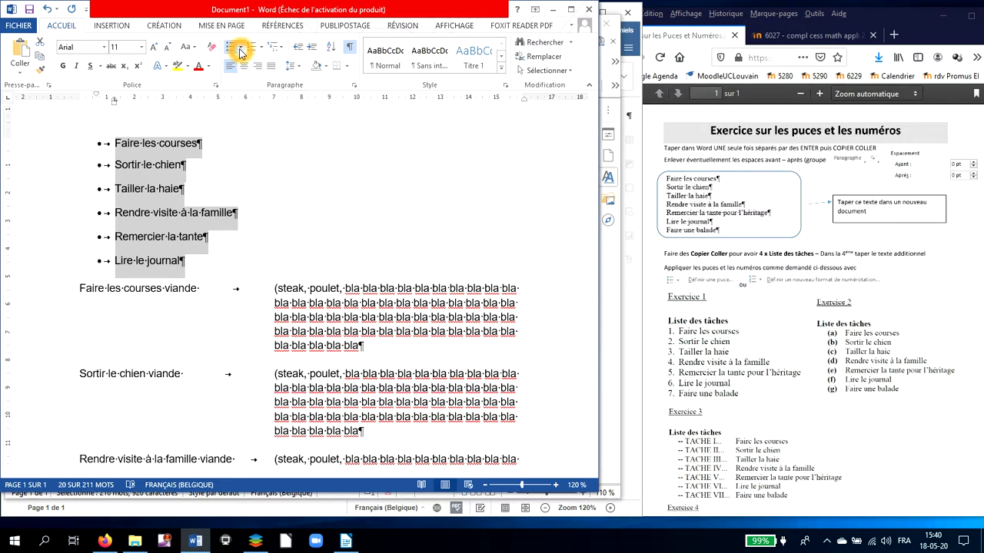
left_click(240, 49)
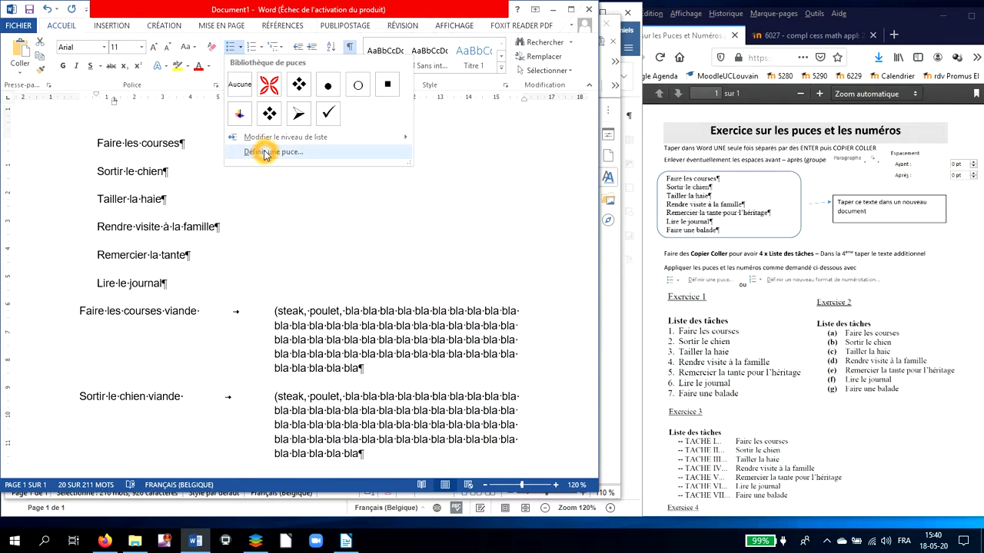
left_click(262, 152)
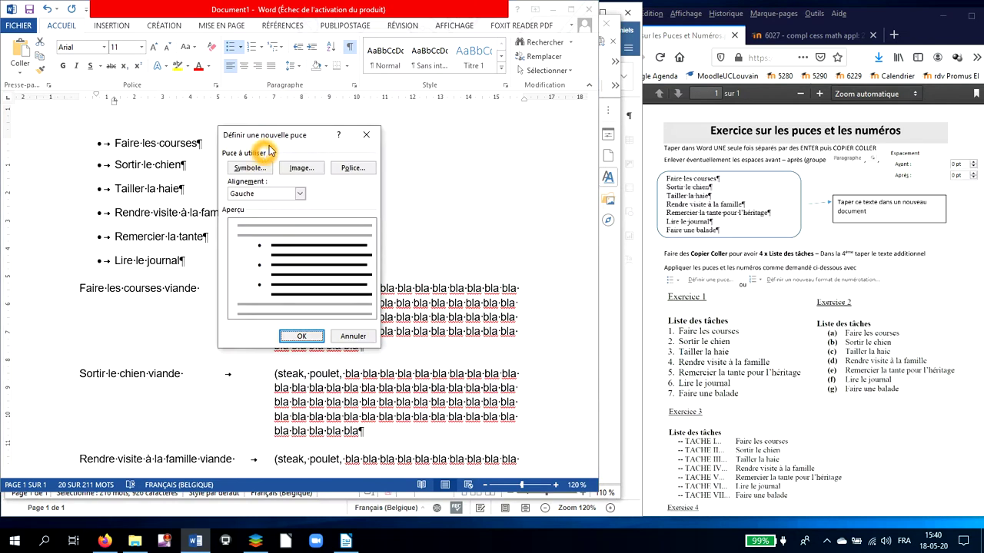
left_click_drag(277, 139, 286, 92)
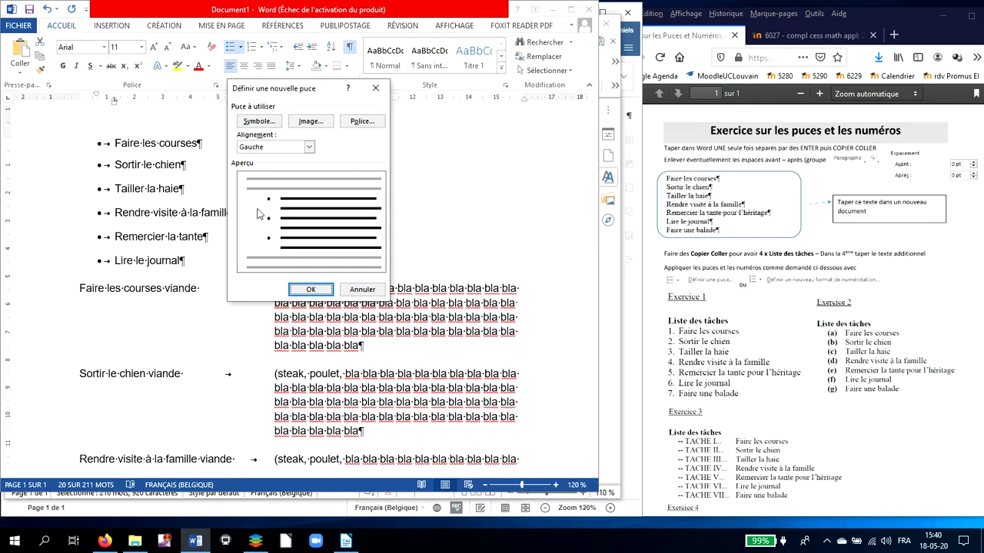
Choose the Wingdings thick right arrow, character code 232, as the new bullet symbol.
left_click(260, 123)
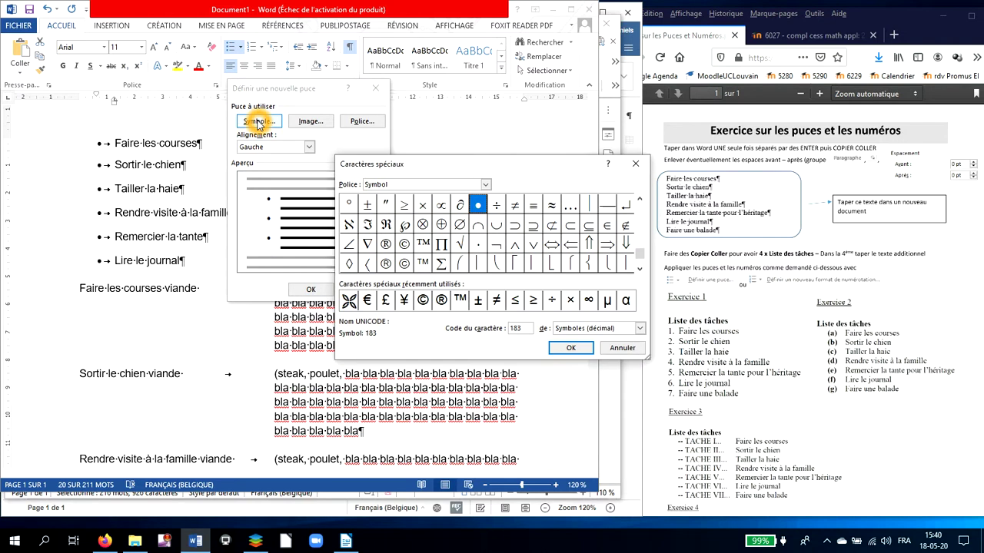
left_click(485, 185)
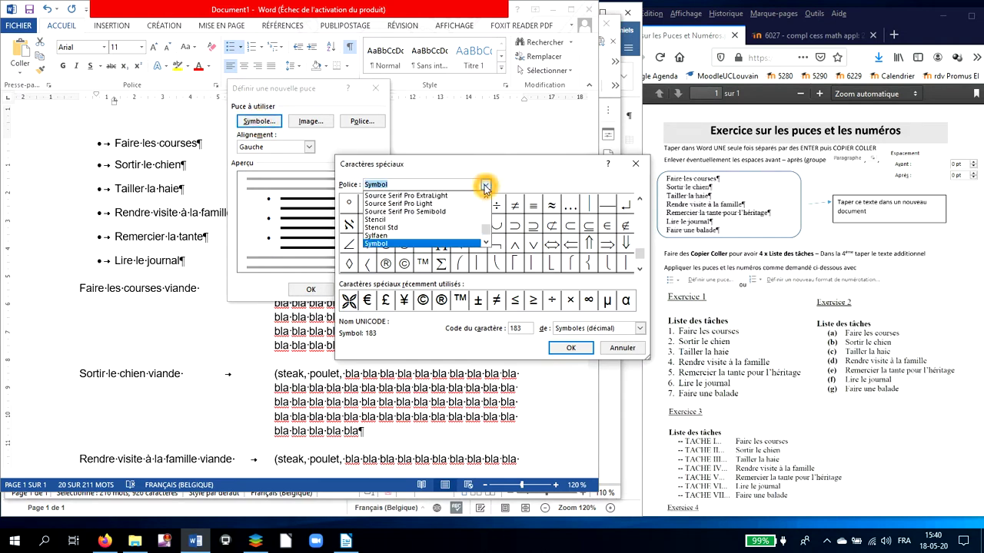
type("wing")
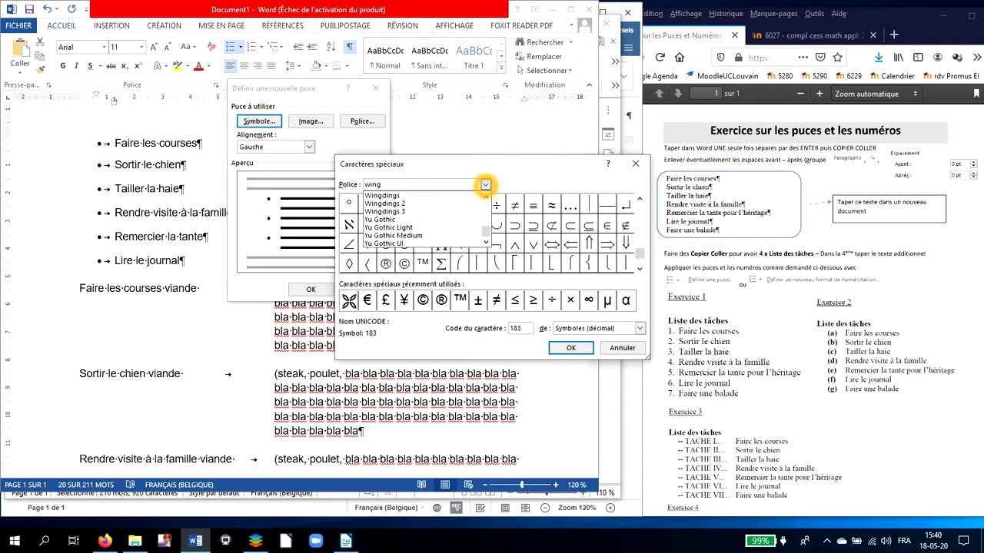
left_click(421, 195)
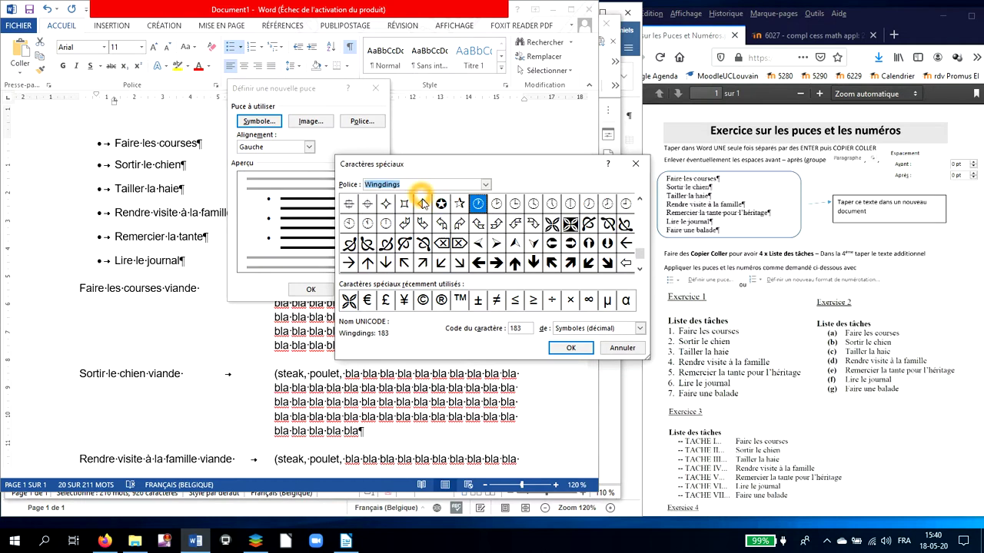
left_click(499, 264)
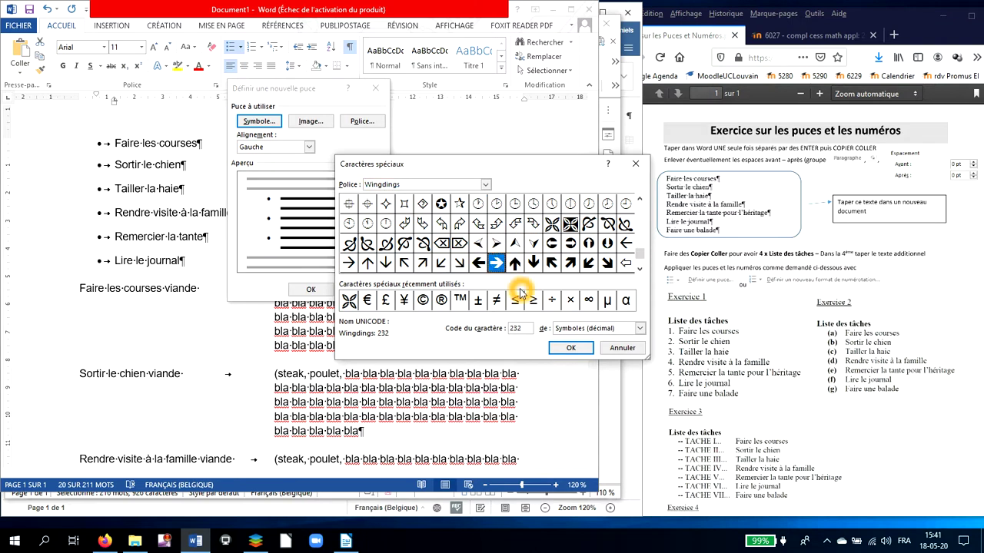
left_click(570, 350)
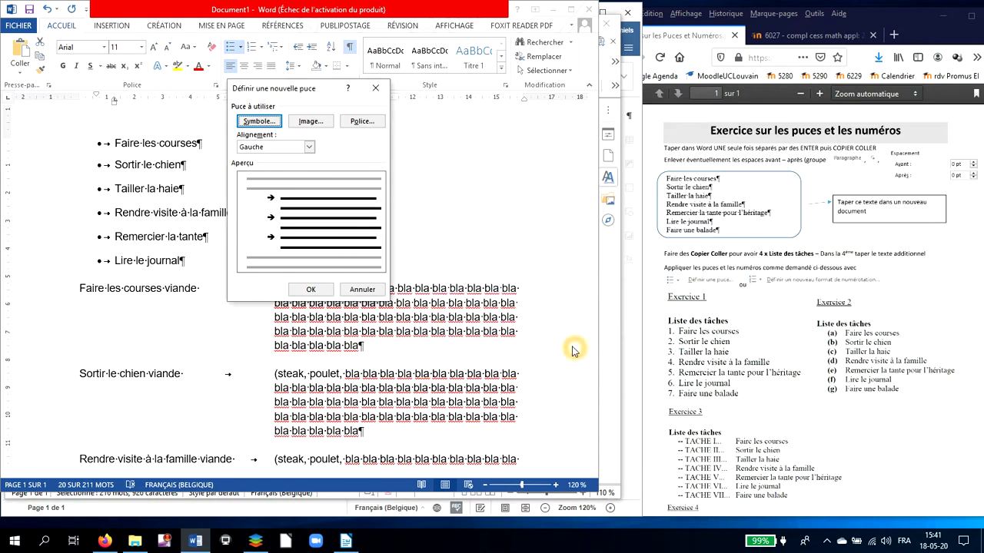
Set the arrow bullet's font style to bold (Gras) and its size to 14.
left_click(360, 125)
left_click(360, 124)
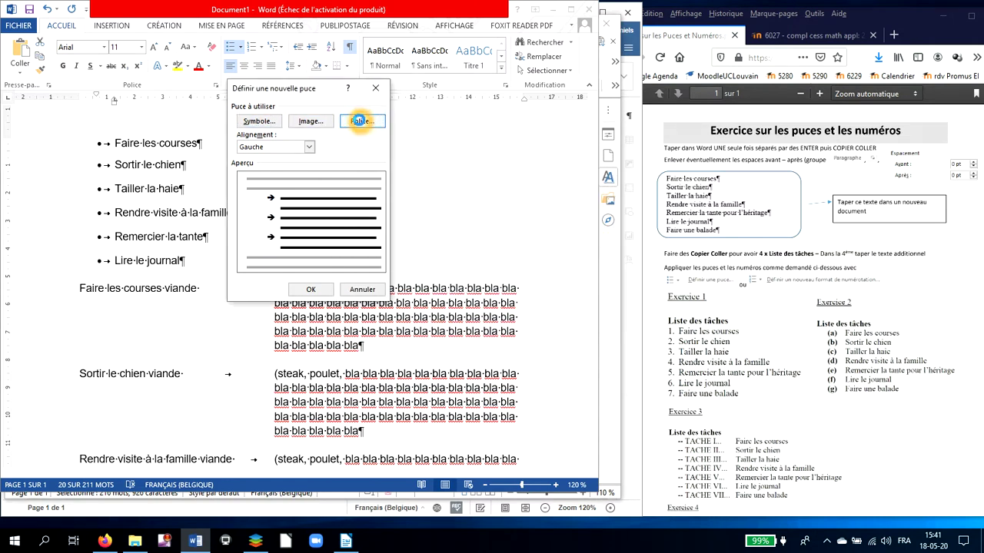
left_click_drag(327, 89, 532, 74)
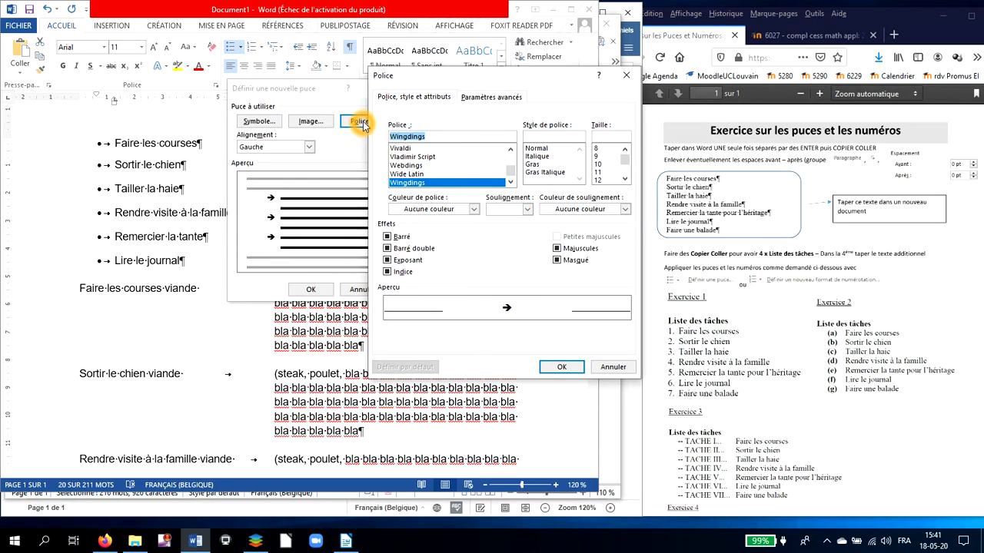
left_click(532, 164)
left_click(624, 179)
left_click(604, 180)
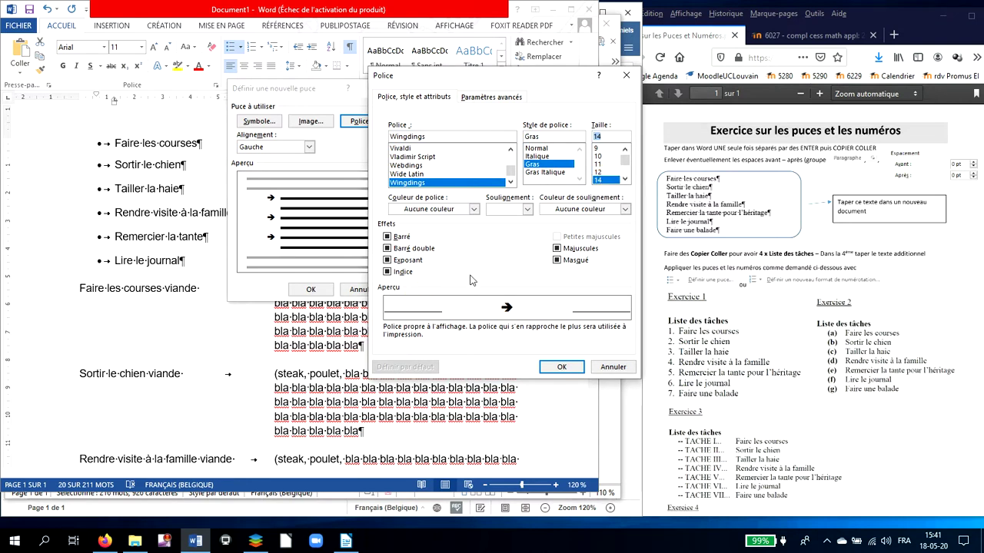
Colour the arrow bullet standard red and apply the new bullet to the task list.
left_click(400, 97)
left_click(472, 97)
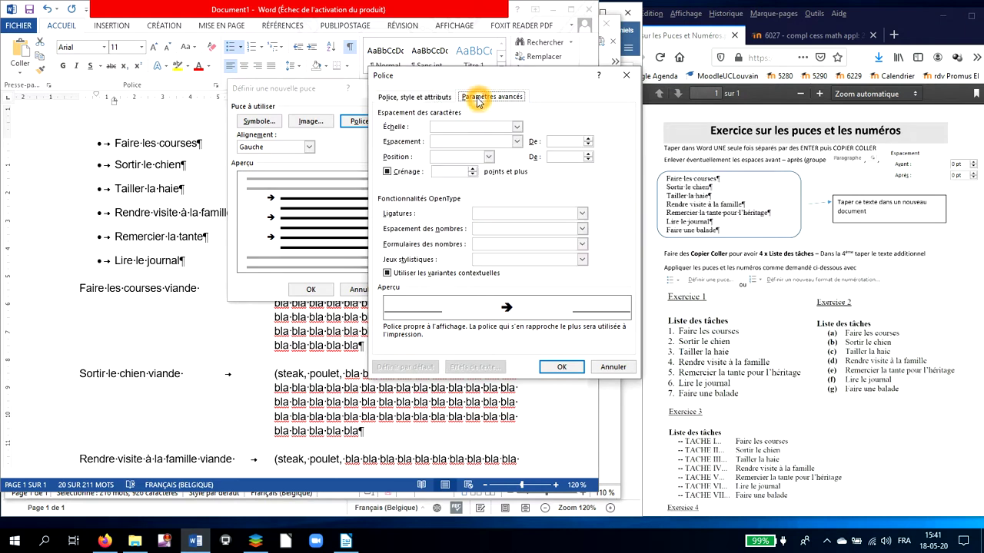
left_click(437, 100)
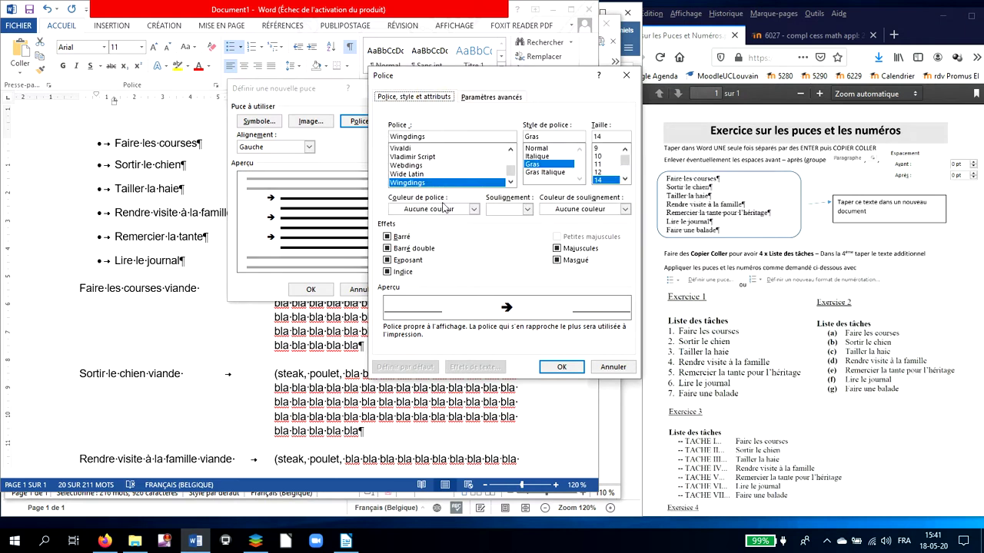
left_click(471, 210)
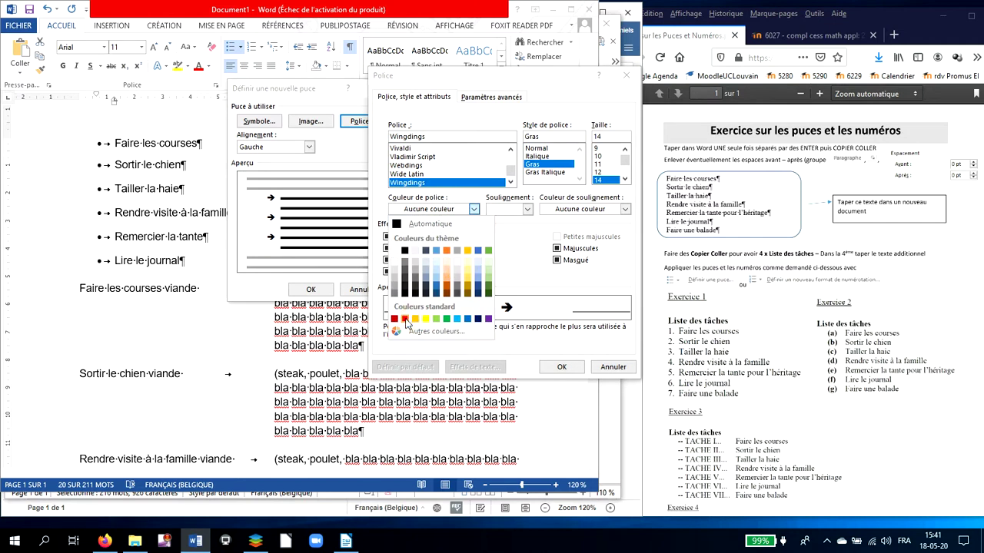
left_click(405, 319)
left_click(561, 367)
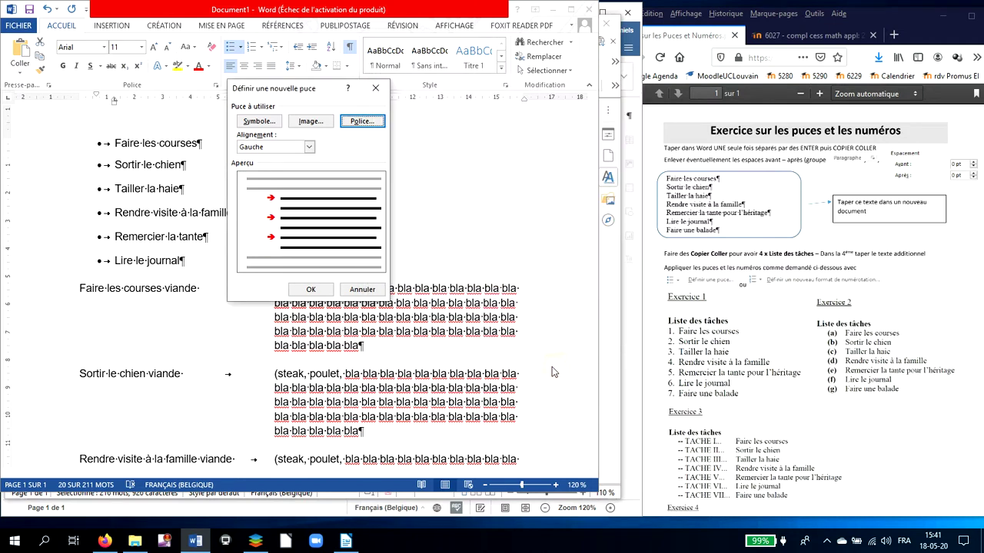
left_click(315, 289)
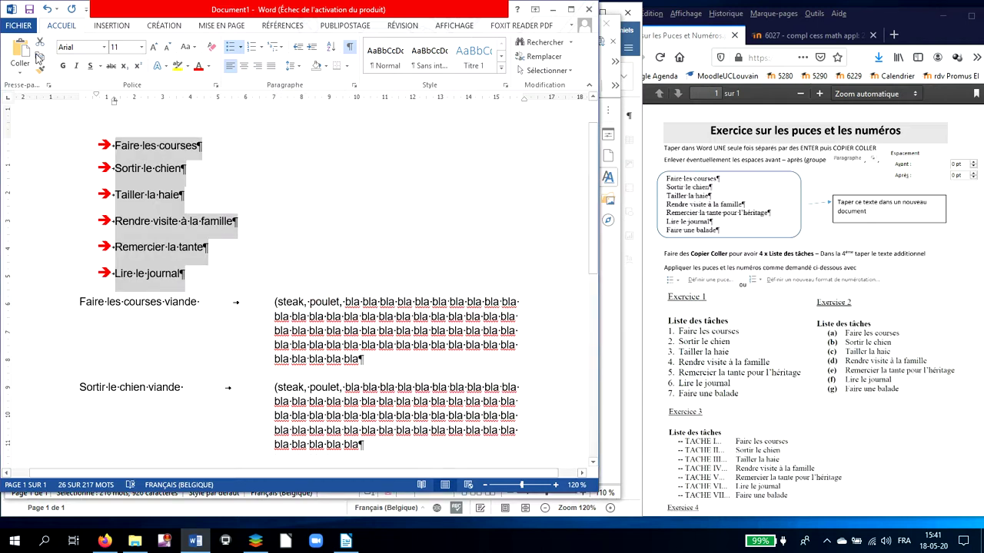
Change the task list to a), b), c) numbering and insert an empty numbered item after "Tailler la haie".
left_click(262, 47)
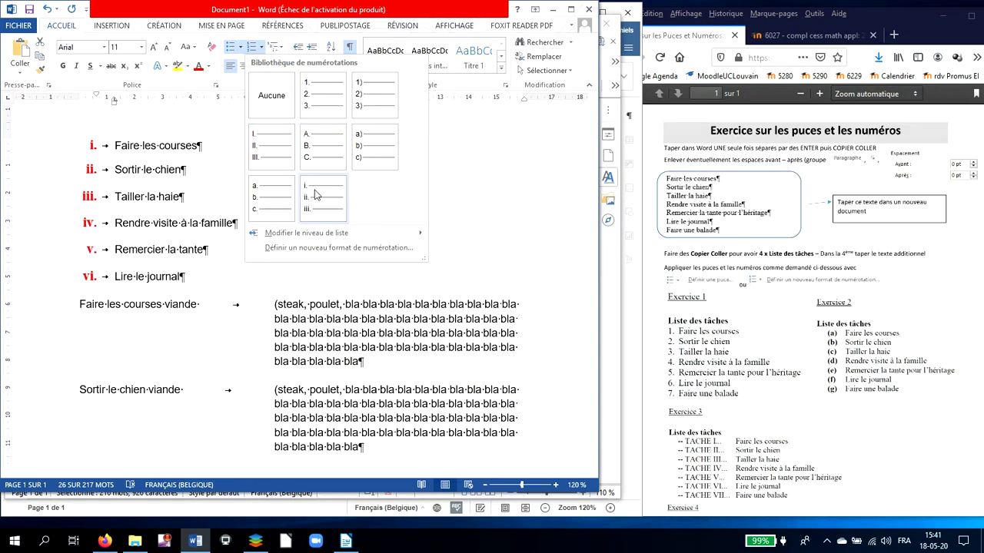
left_click(366, 148)
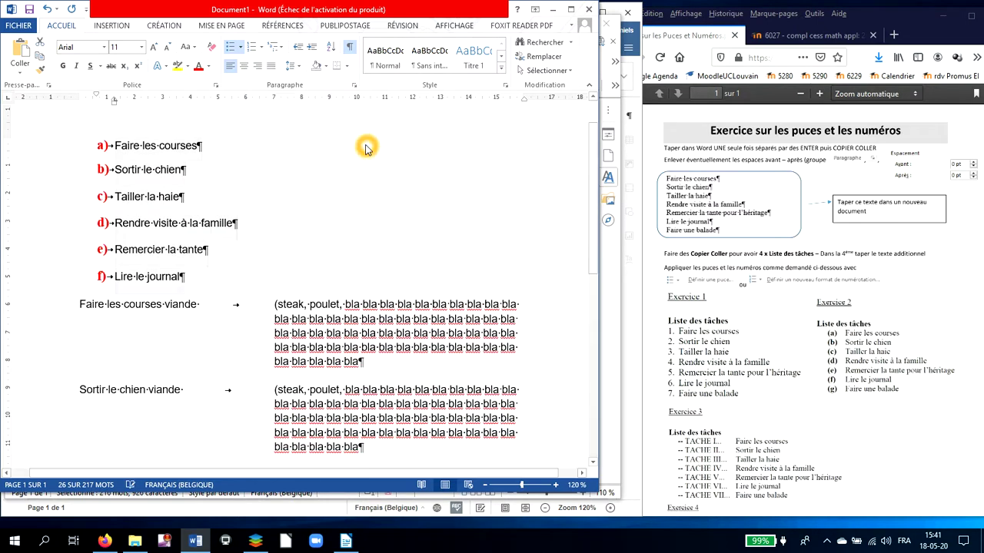
left_click(205, 201)
key("Return")
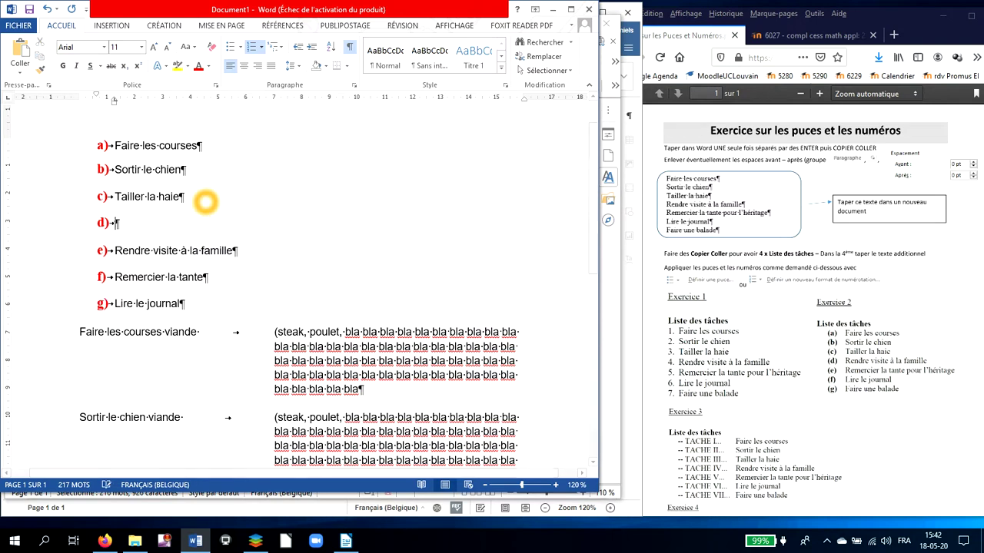
End the numbered list after "Lire le journal" with an empty unnumbered paragraph.
left_click(202, 302)
key("Return")
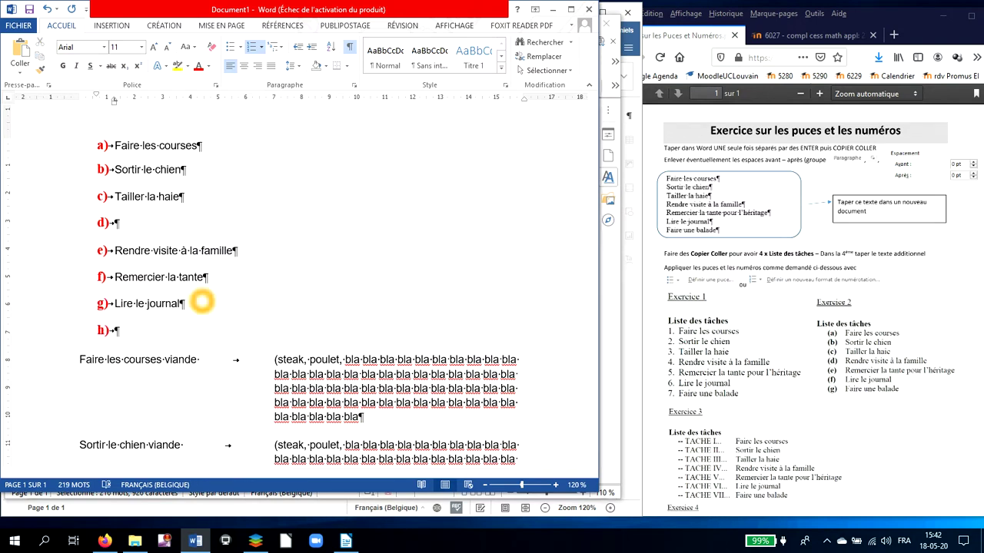
key("Return")
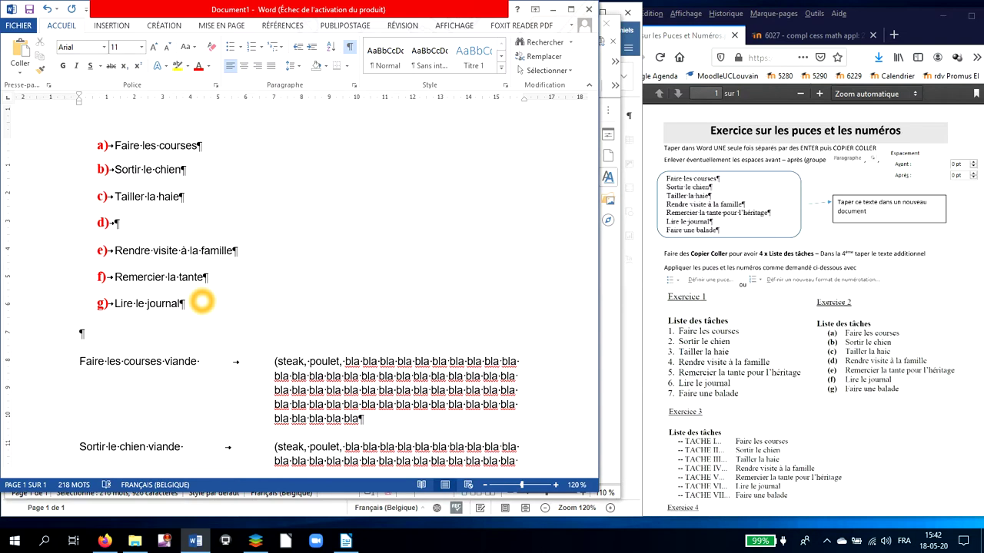
Apply the a) numbering to the "Sortir le chien viande" paragraph.
left_click(167, 452)
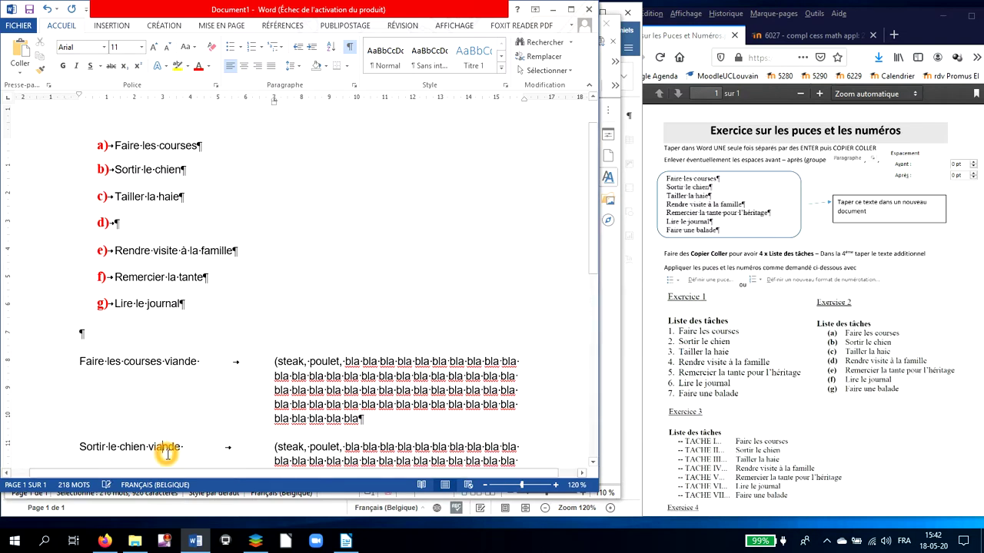
left_click(254, 52)
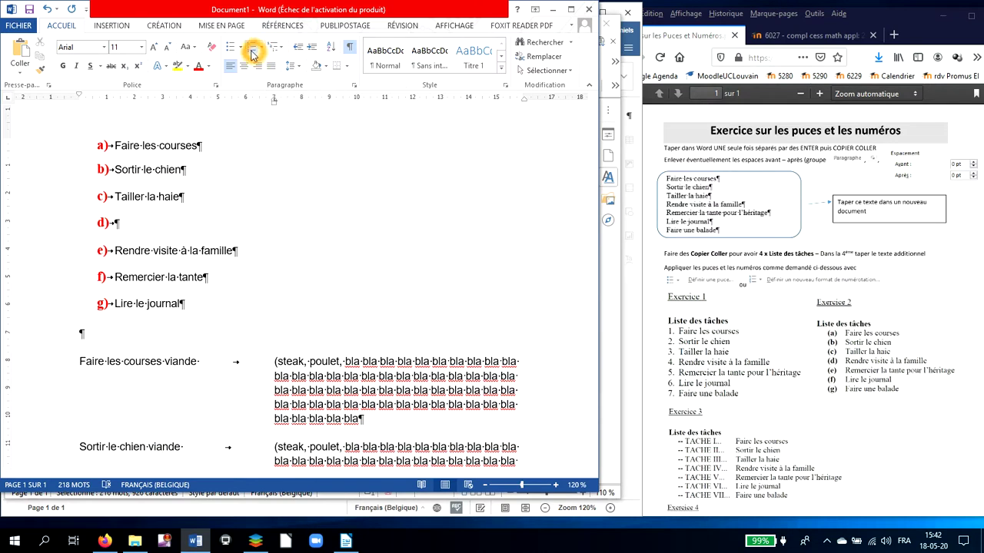
left_click(252, 52)
left_click(253, 51)
left_click(252, 52)
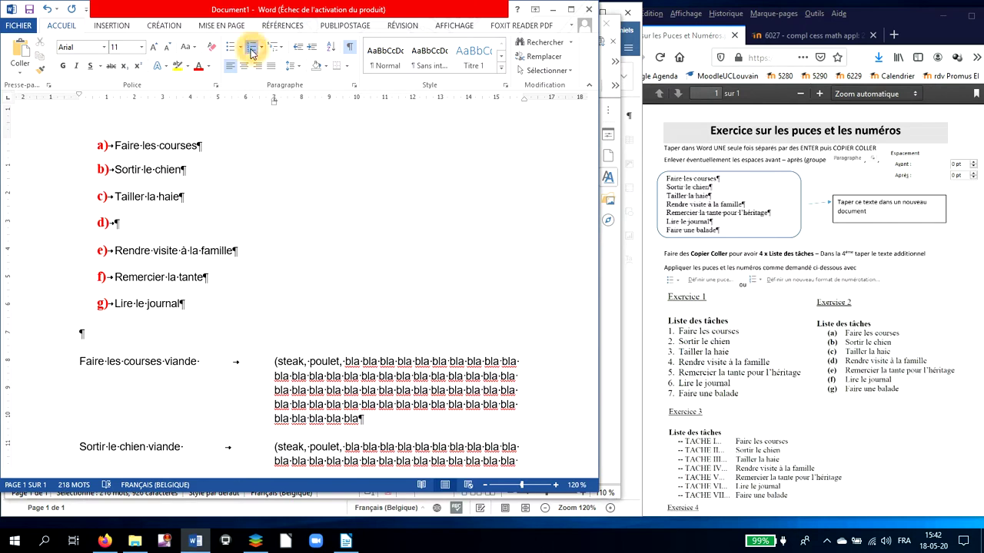
left_click(252, 52)
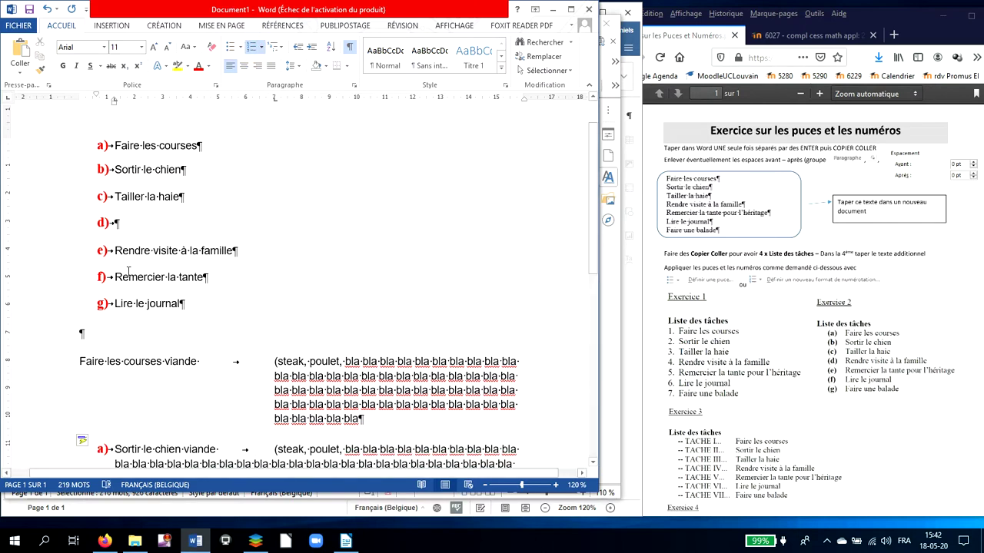
Try to continue the previous list's numbering at the "Sortir le chien viande" paragraph, and undo that paragraph's numbering.
scroll(127, 284, "down", 2)
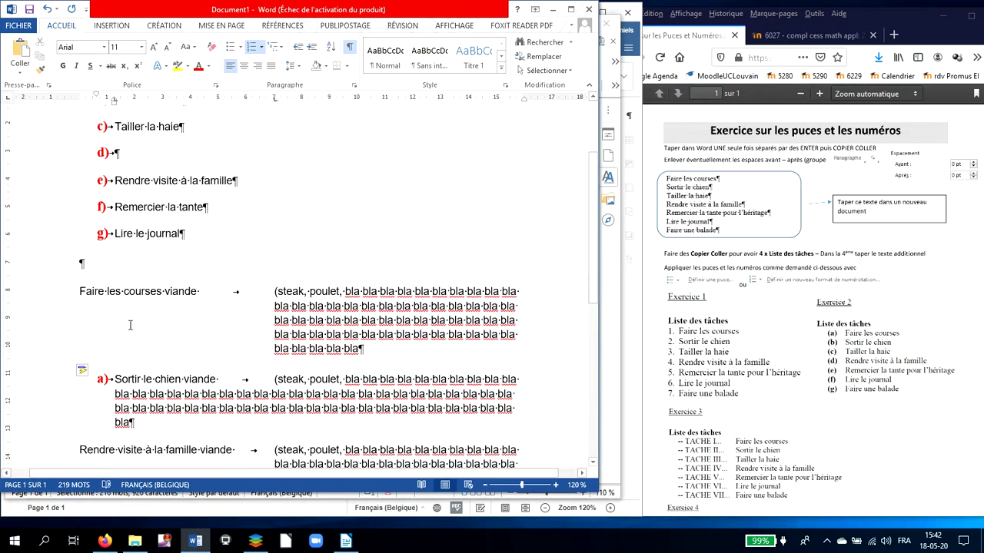
left_click(104, 375)
left_click(94, 374)
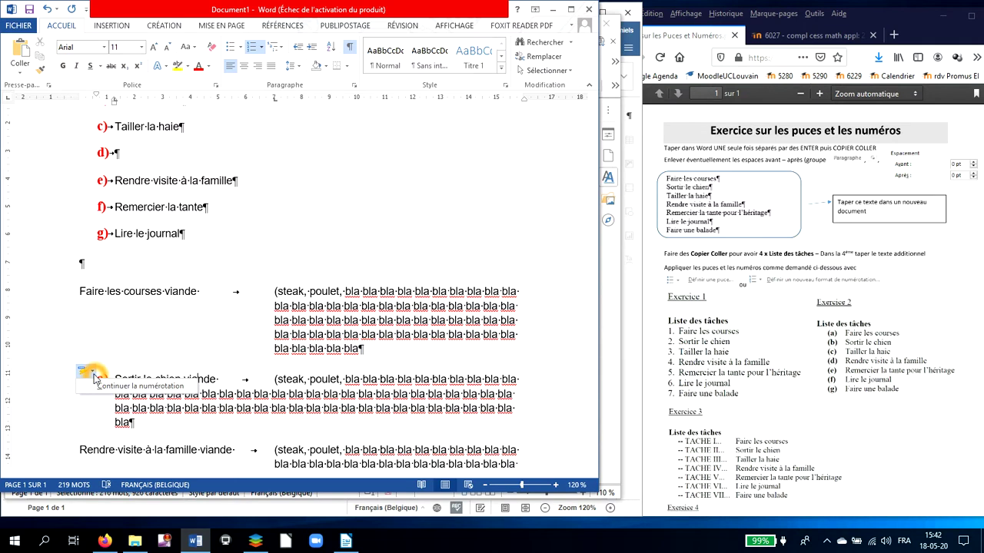
left_click(105, 347)
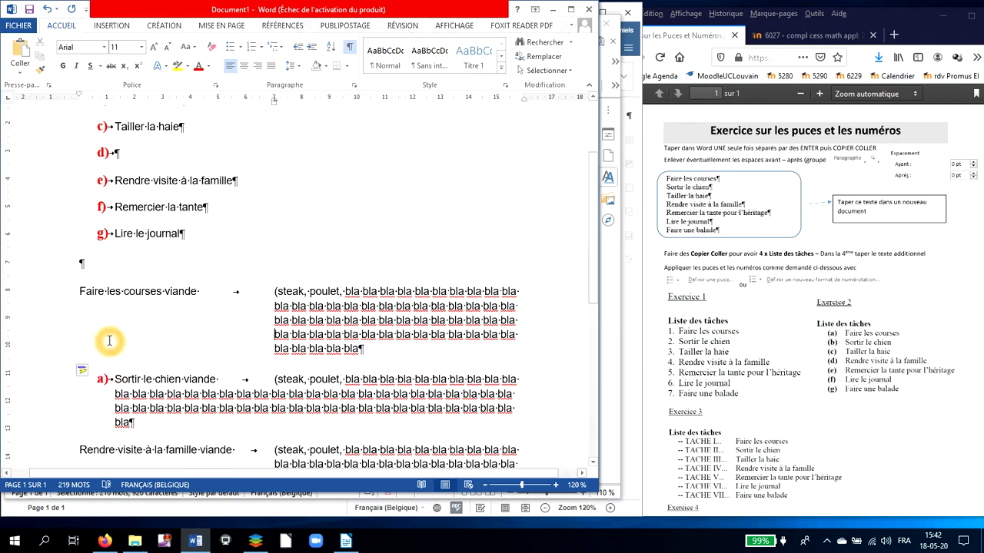
left_click(101, 378)
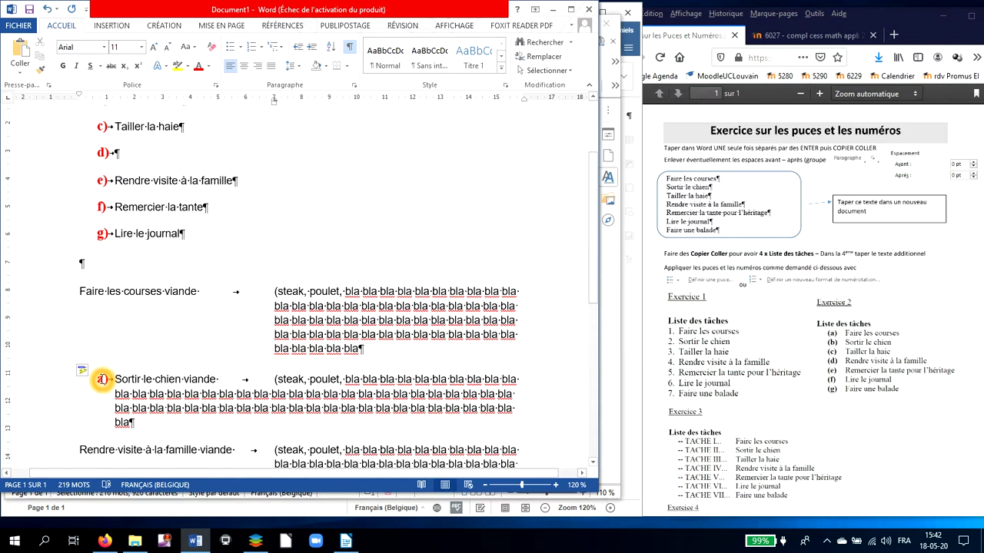
right_click(102, 380)
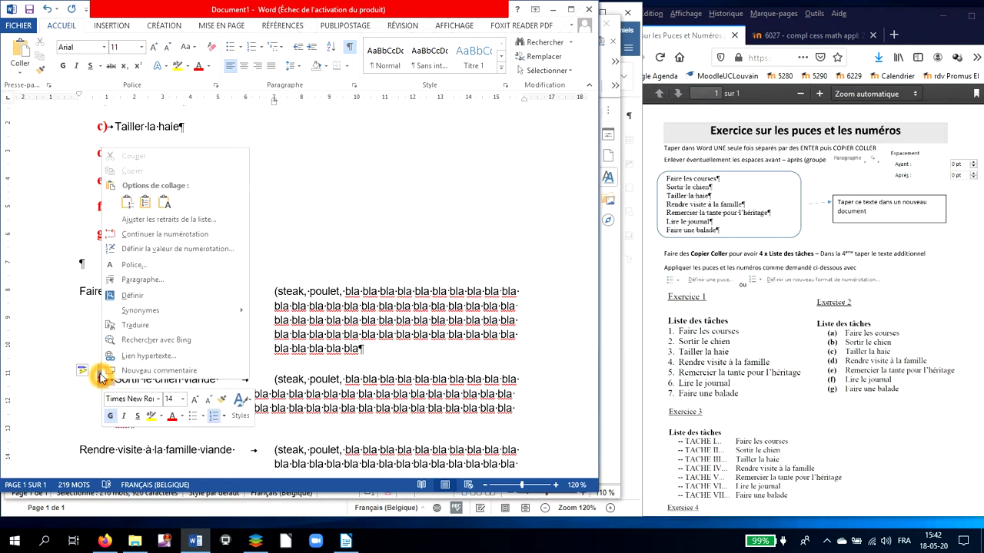
left_click(135, 240)
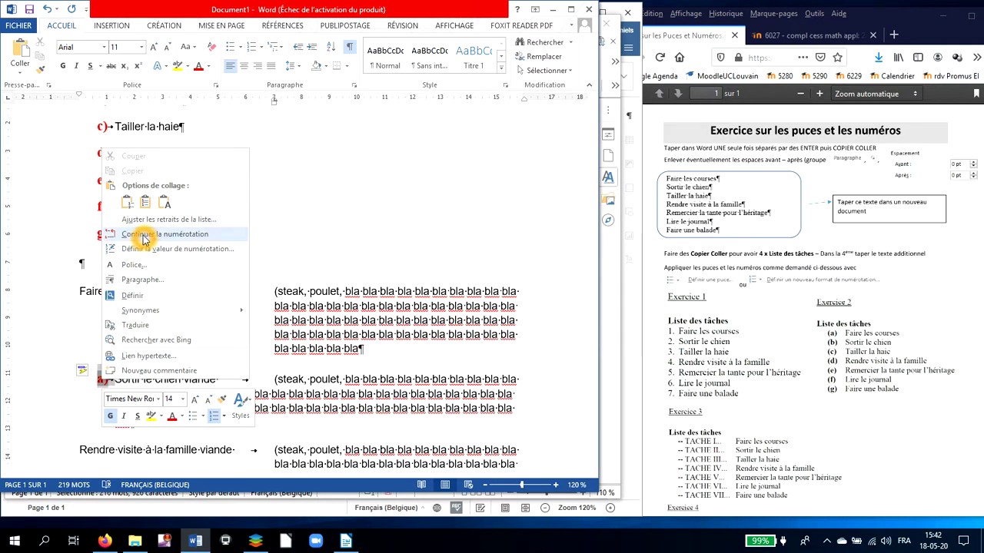
left_click(143, 237)
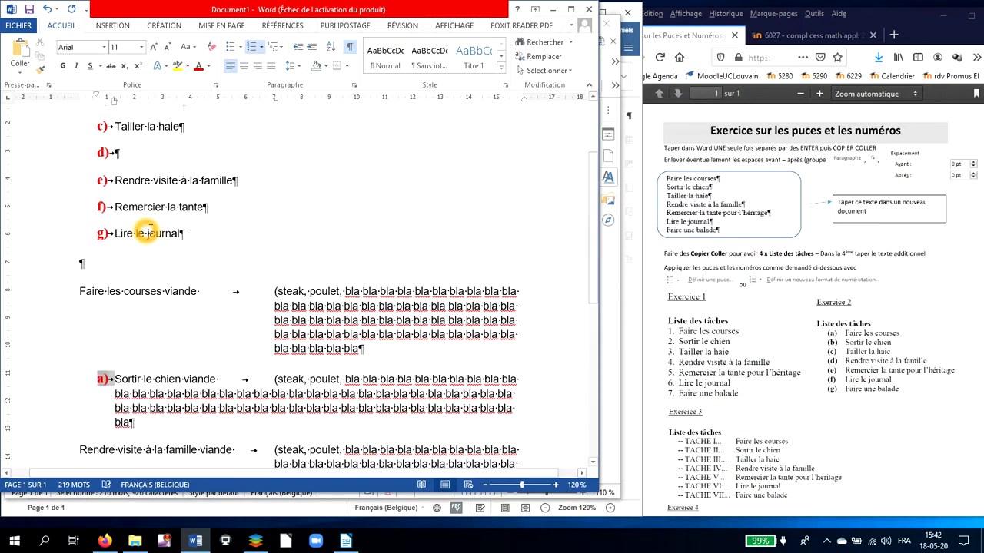
key("ctrl+z")
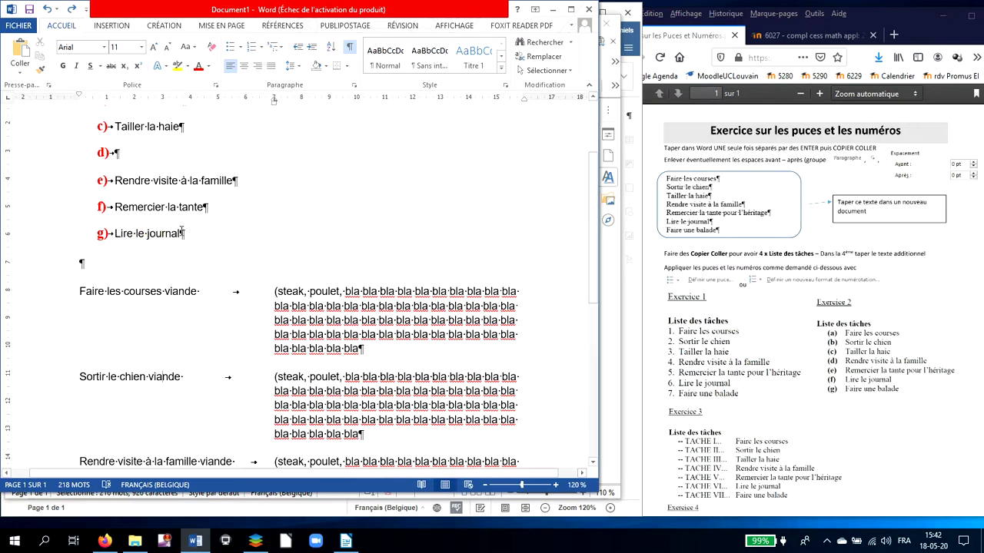
Try shifting the hanging indent of the "Faire les courses viande" paragraph and set it back to 7 on the ruler.
left_click(277, 292)
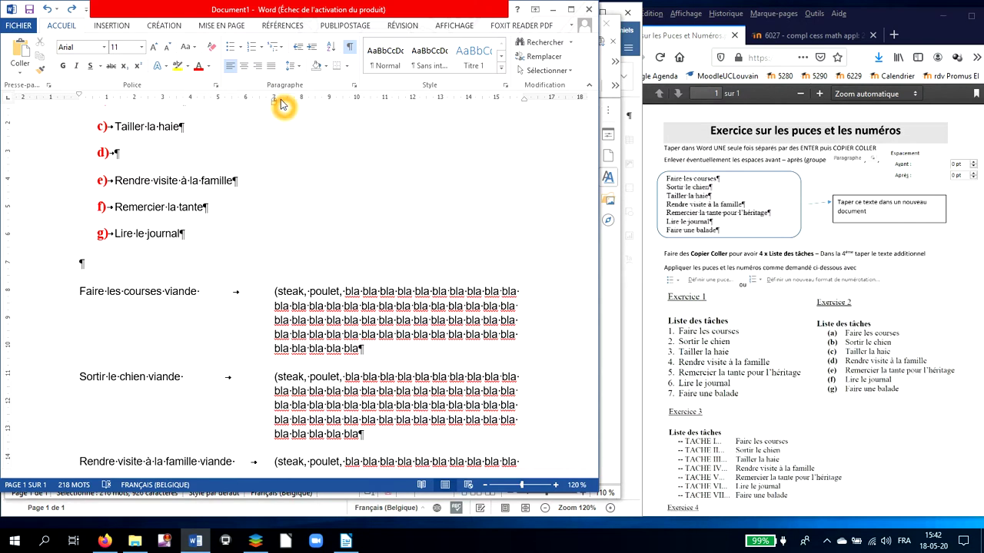
scroll(279, 146, "up", 2)
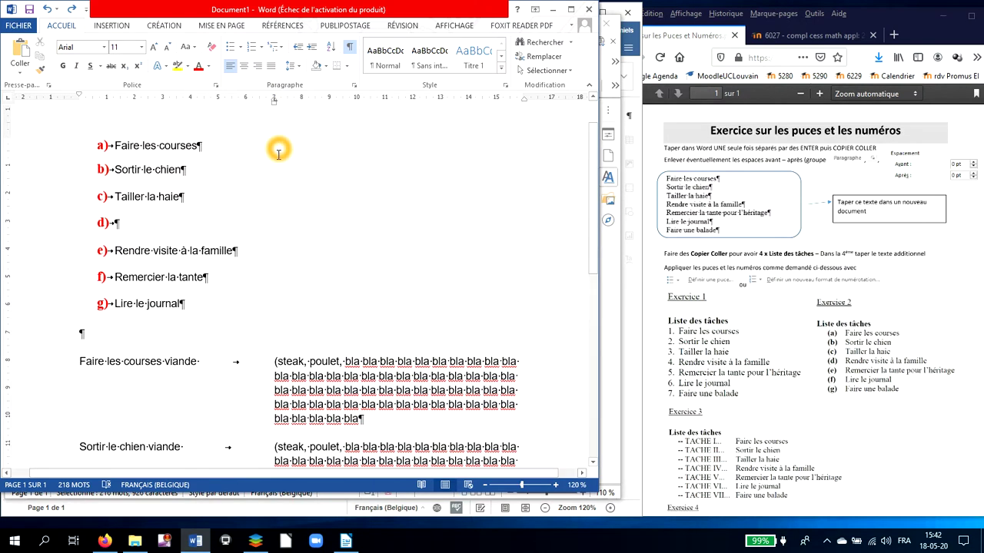
mouse_move(275, 99)
left_mouse_down()
mouse_move(261, 104)
mouse_move(273, 99)
left_mouse_up()
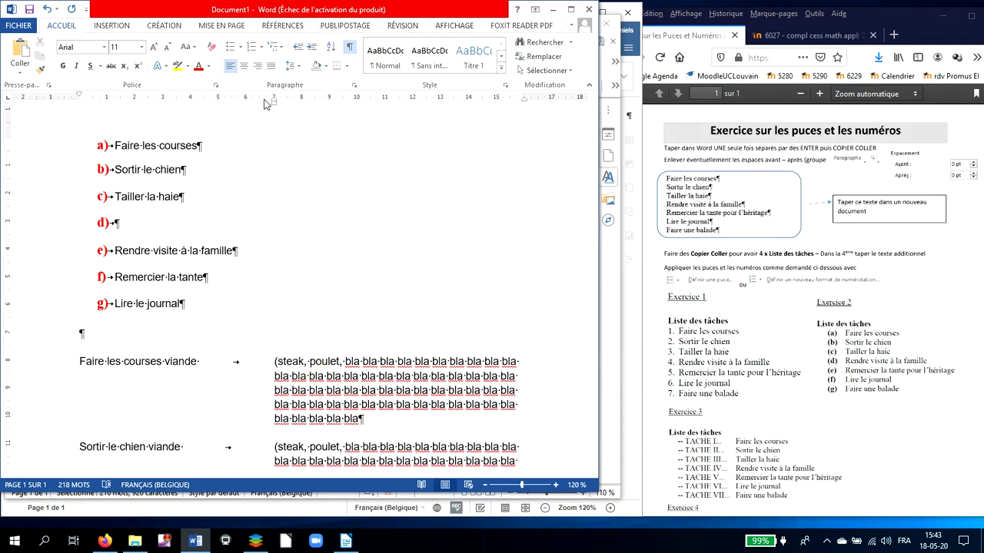
left_click_drag(254, 100, 273, 100)
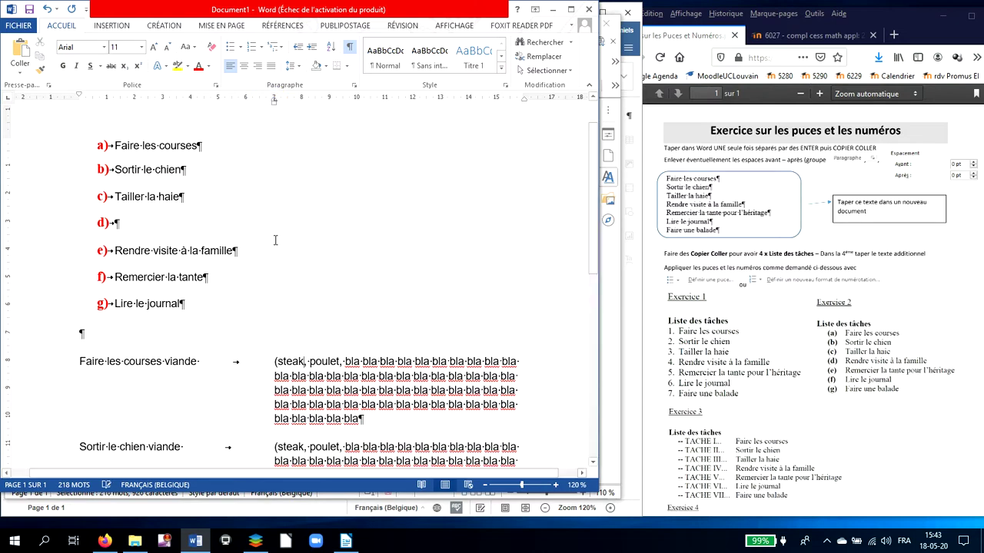
left_click(267, 367)
left_click(276, 99)
scroll(284, 308, "down", 4)
left_click(288, 340)
scroll(292, 340, "up", 5)
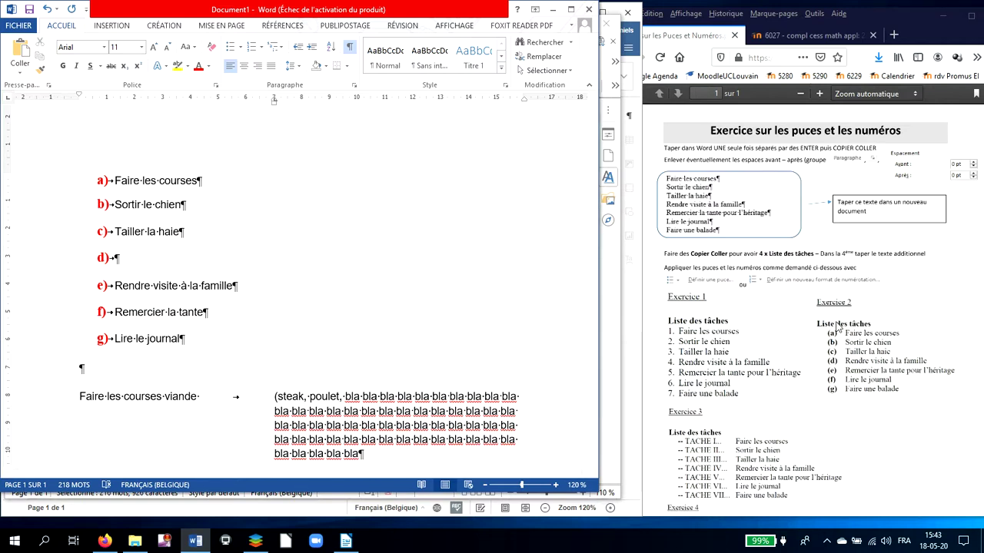
Select the whole numbered task list from "Faire les courses" to "Lire le journal".
left_click(668, 435)
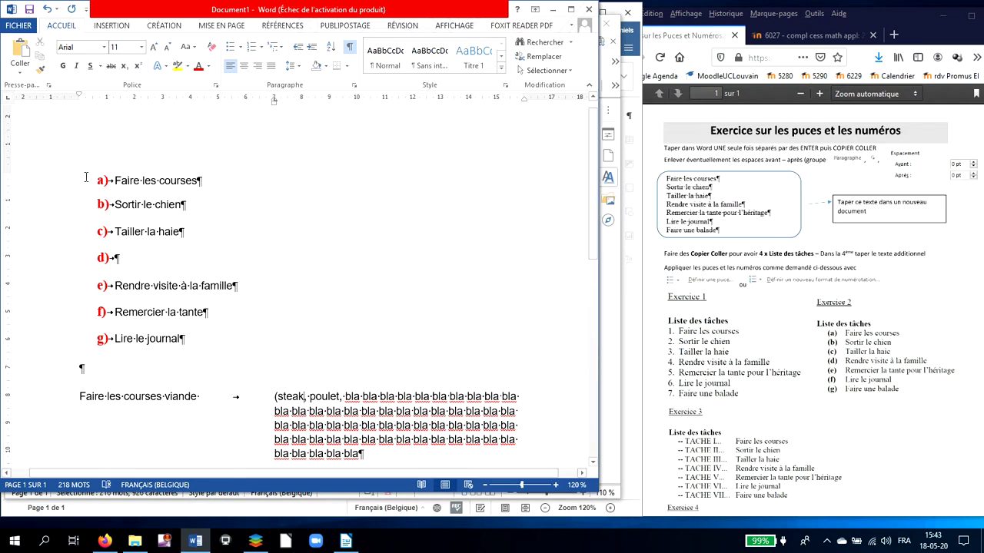
left_click_drag(66, 186, 74, 340)
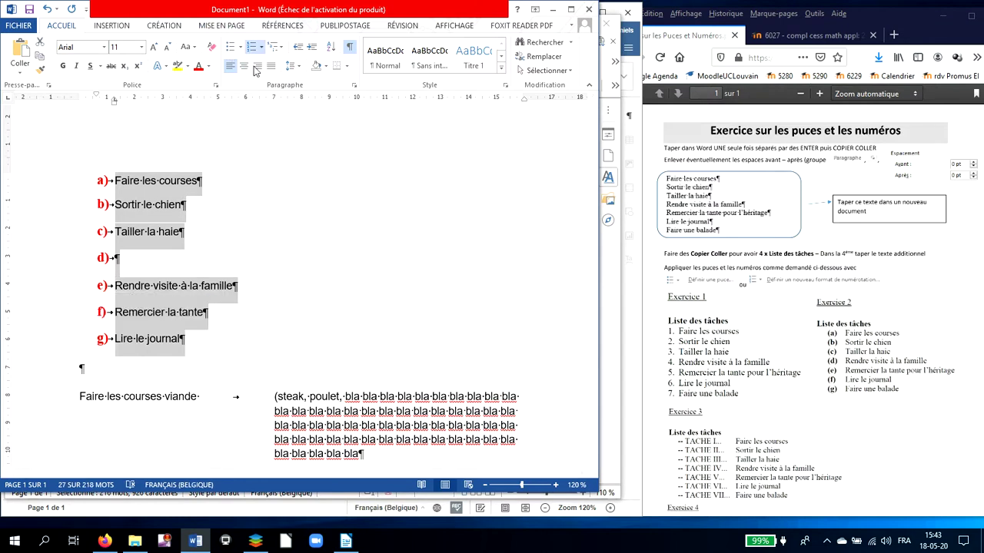
right_click(172, 184)
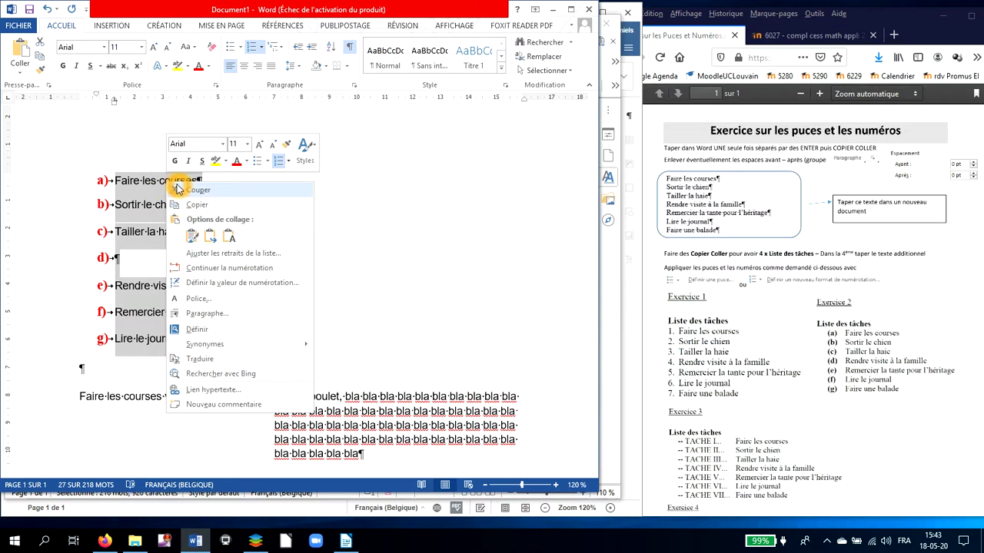
left_click(212, 286)
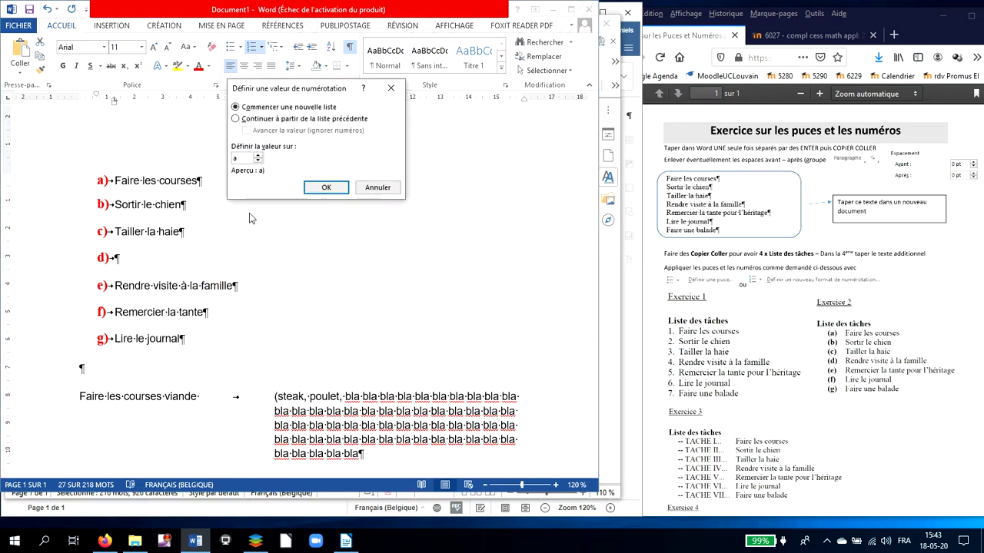
left_click(377, 189)
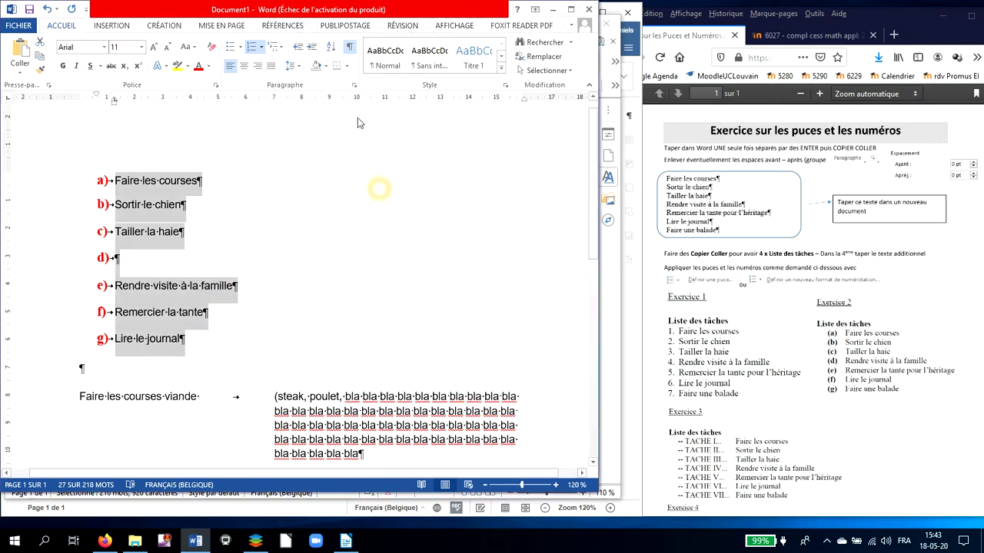
Define a new number format "(a)" with an opening parenthesis before the letter and apply it to the selected task list.
left_click(263, 49)
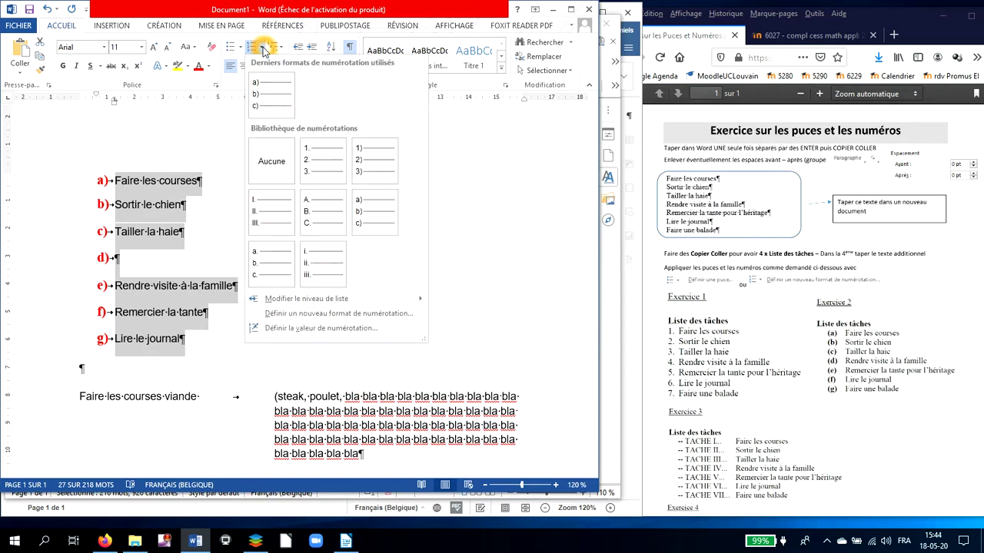
left_click(310, 315)
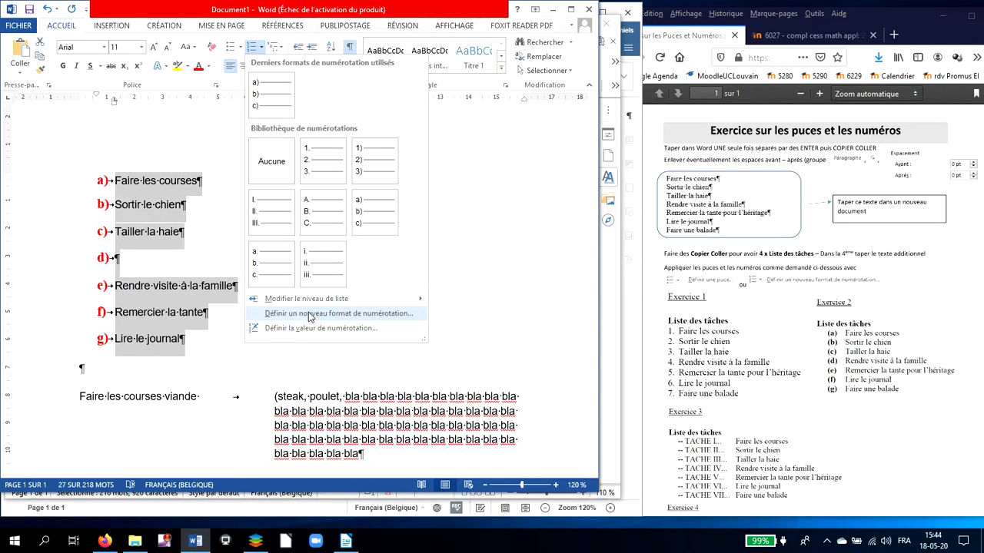
left_click(310, 315)
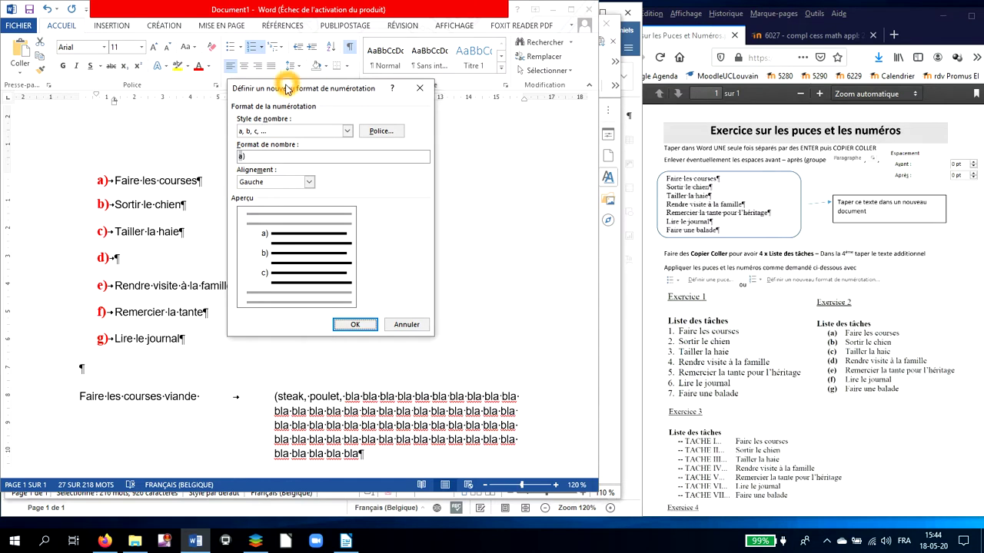
left_click_drag(288, 88, 364, 101)
left_click(315, 168)
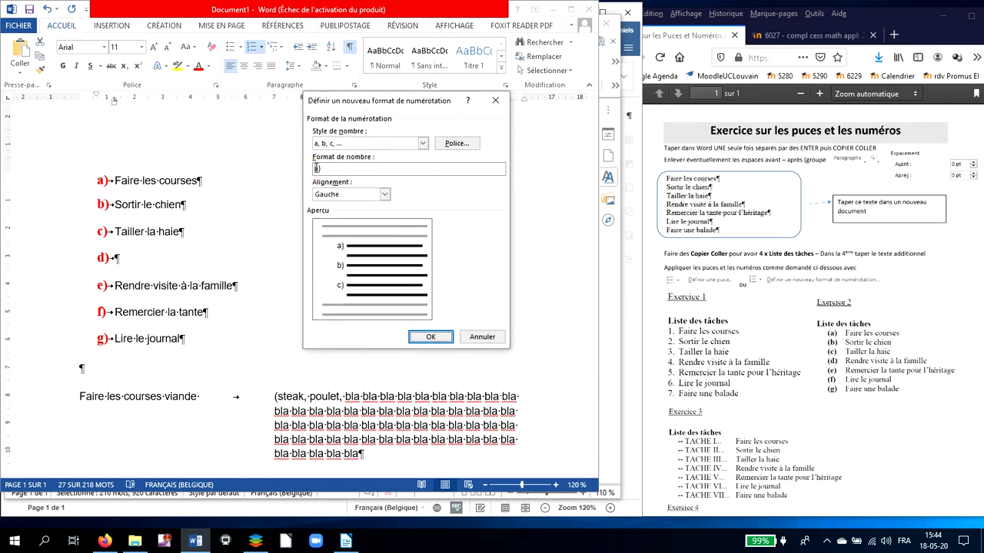
left_click(320, 168)
left_click(322, 169)
left_click(315, 168)
left_click(315, 169)
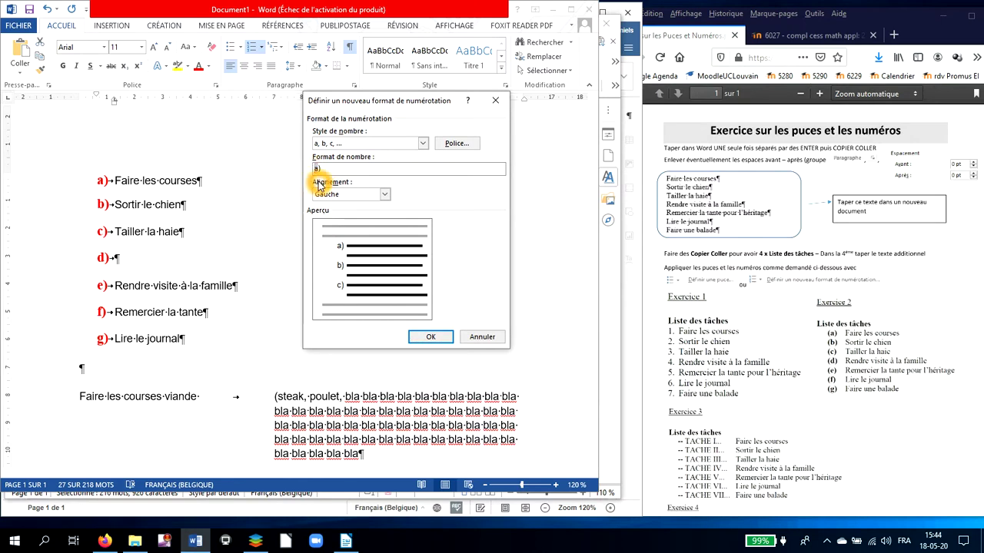
type("(")
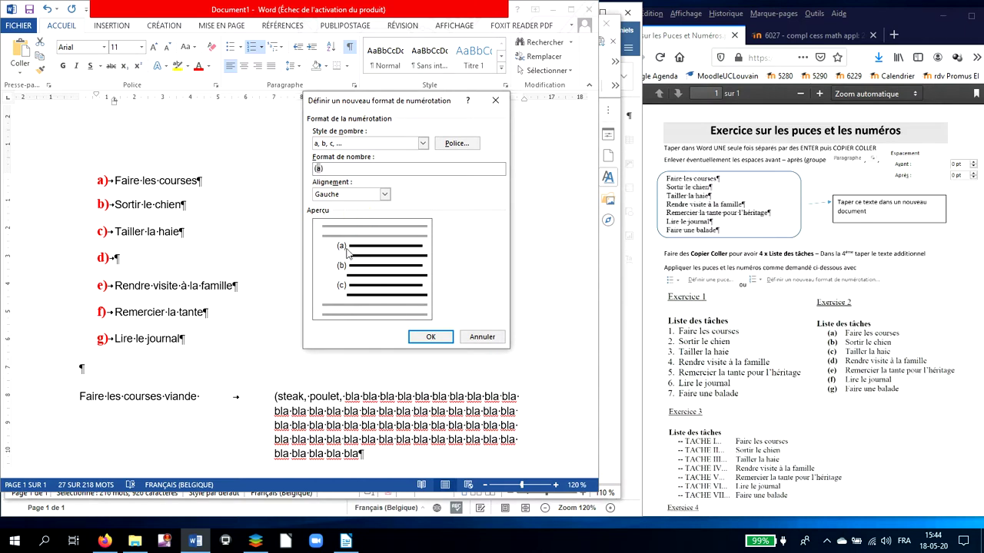
left_click(433, 339)
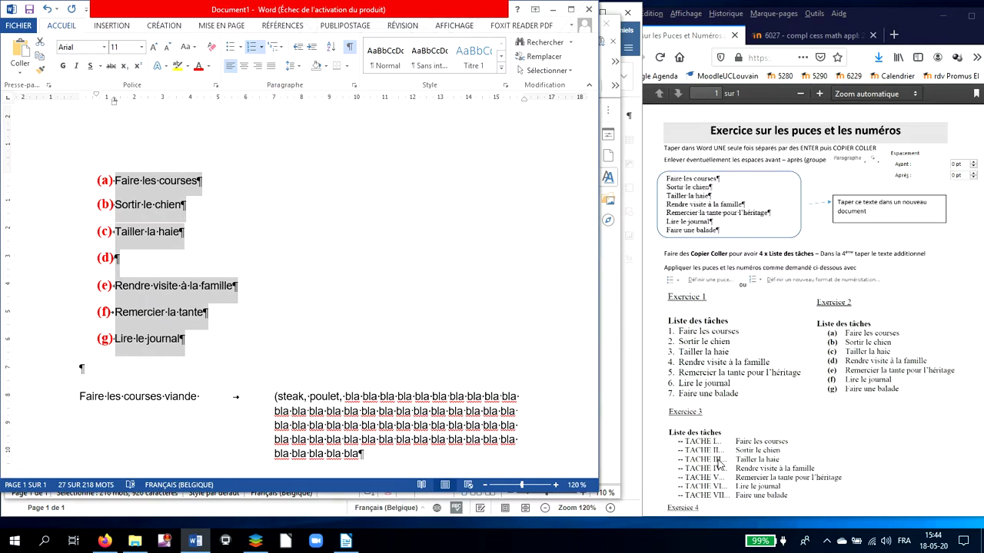
Change the task list's numbering to the Roman numeral format I., II., III.
left_click(262, 49)
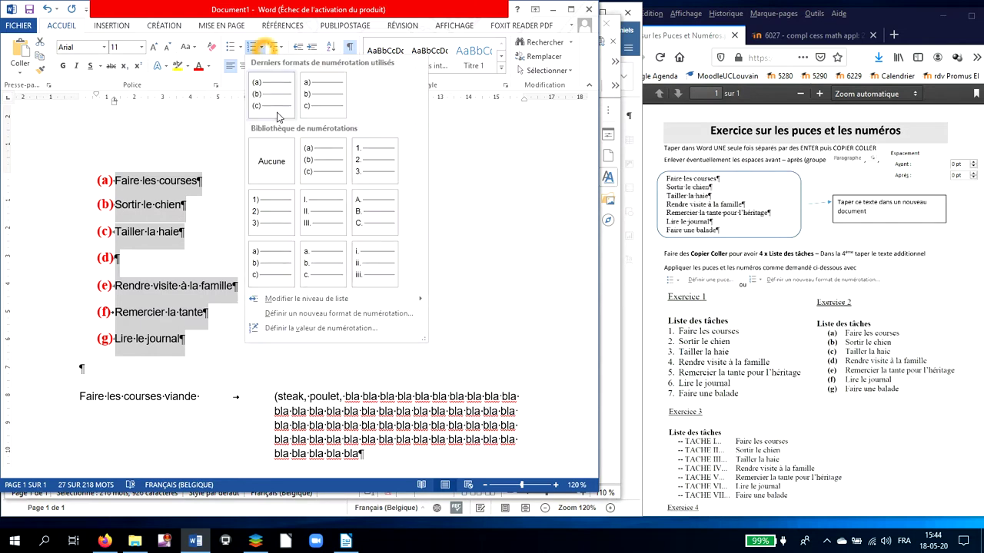
left_click(323, 221)
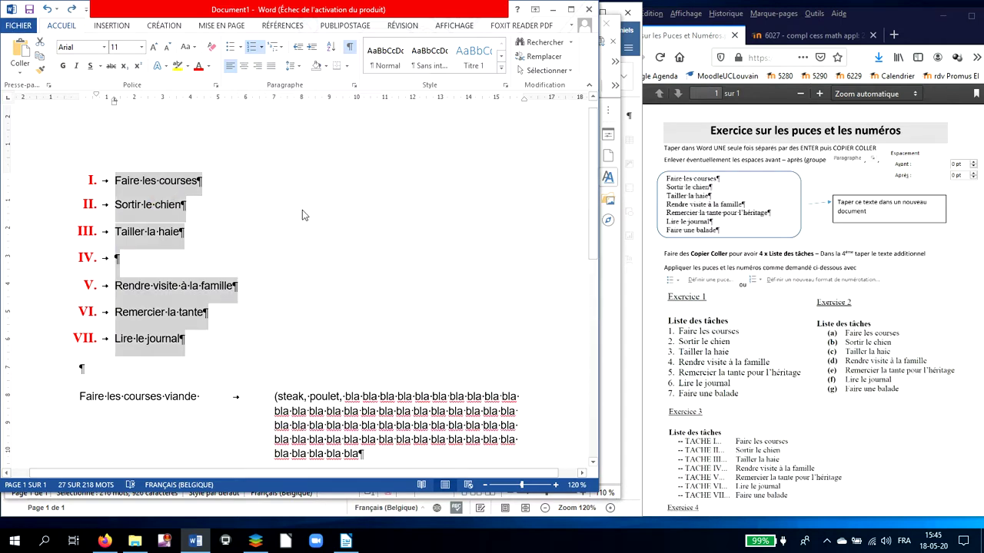
left_click(712, 448)
Open the definition of a new number format for the selected Roman-numbered task list.
left_click(262, 50)
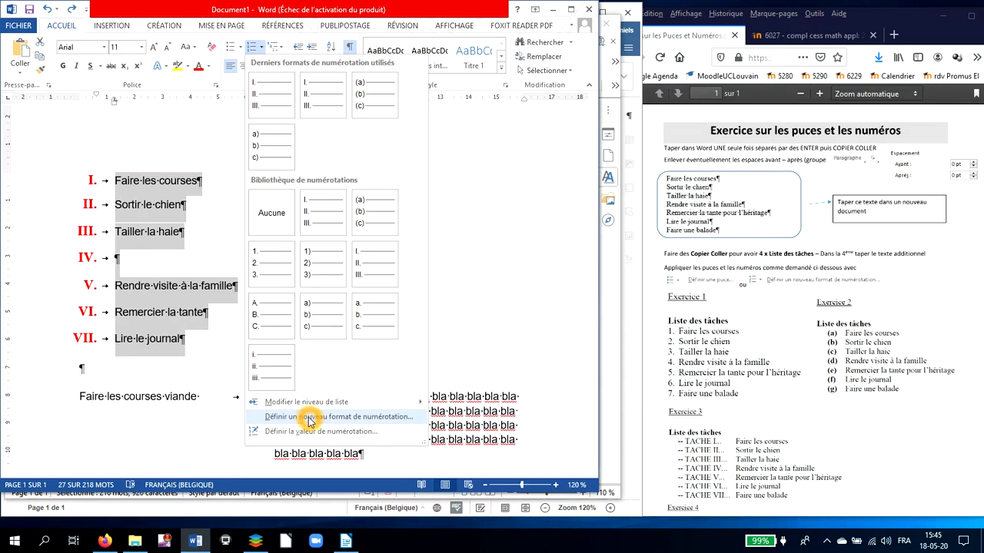
left_click(310, 418)
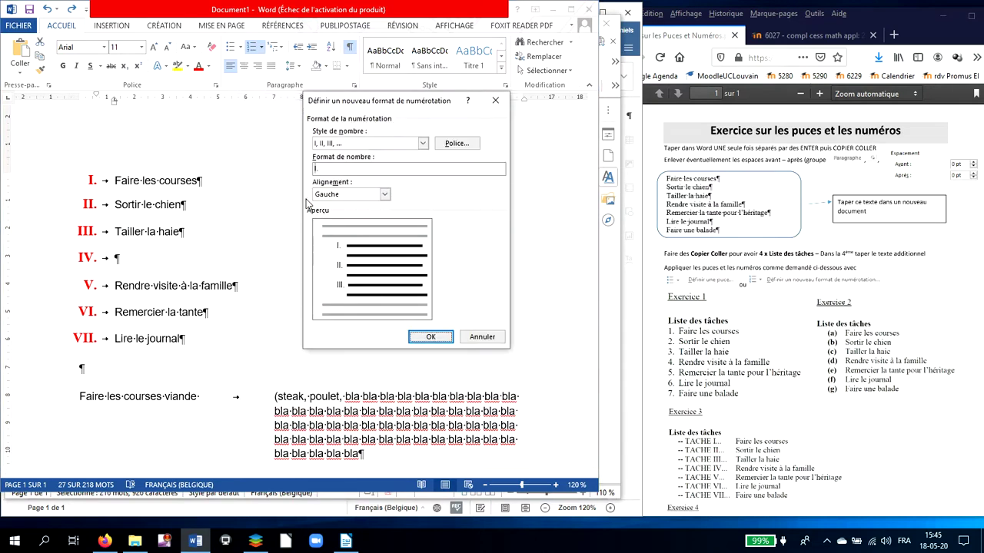
left_click(314, 171)
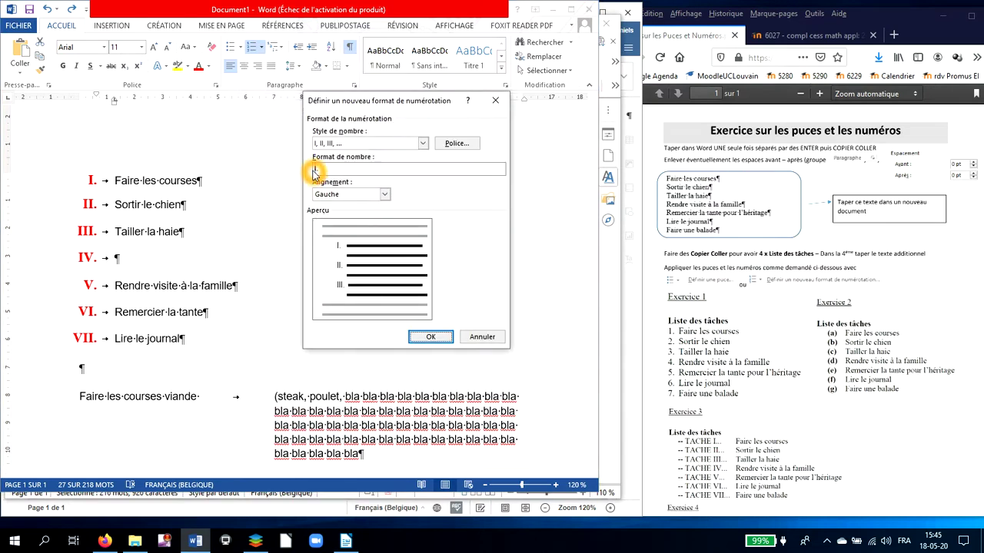
Try the Centré and Droite alignments for the new number format, then return the alignment to Gauche.
left_click(384, 195)
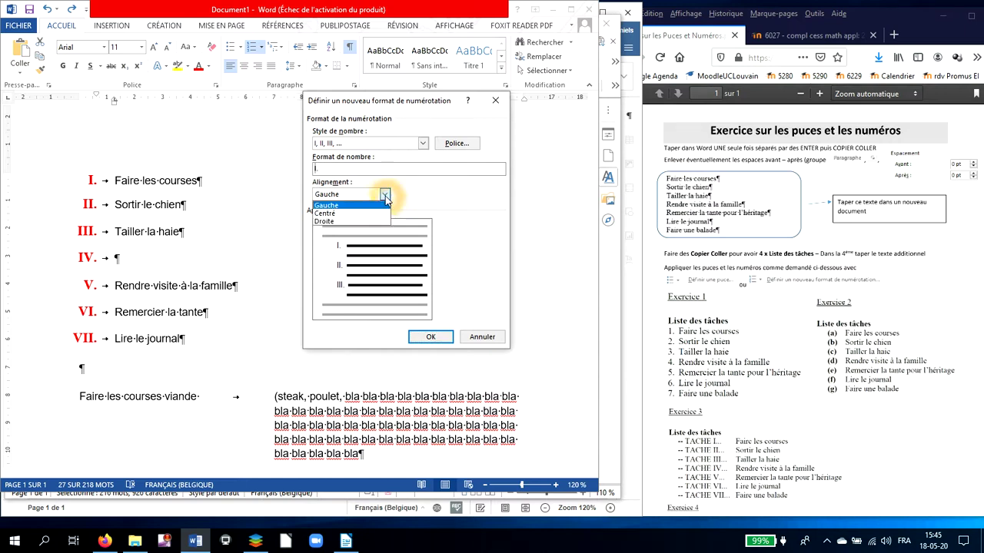
left_click(378, 213)
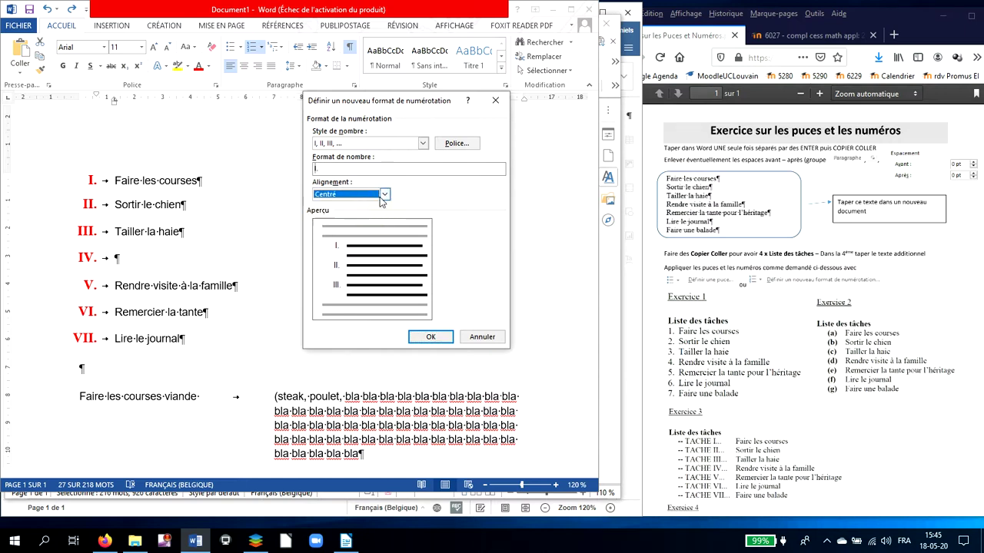
left_click(383, 195)
left_click(376, 223)
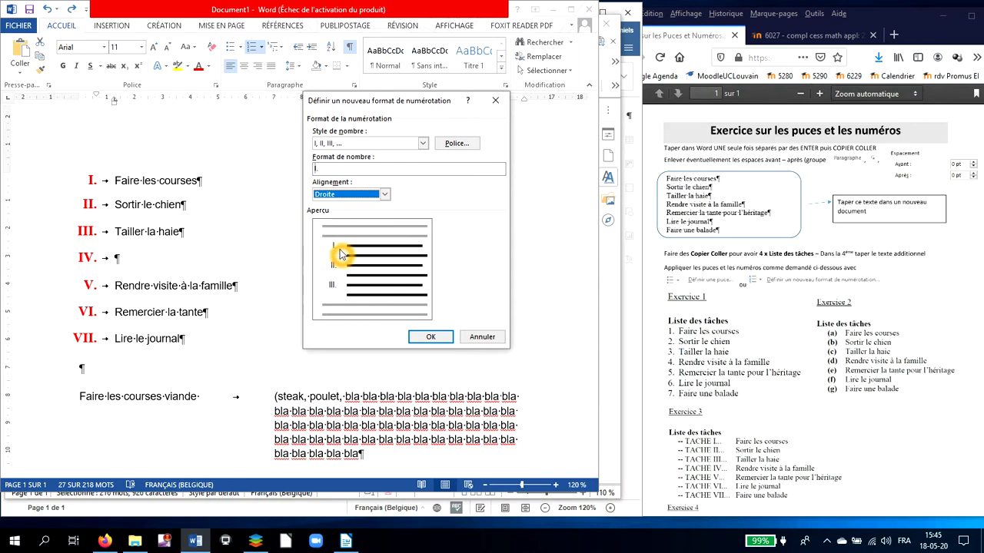
left_click(386, 196)
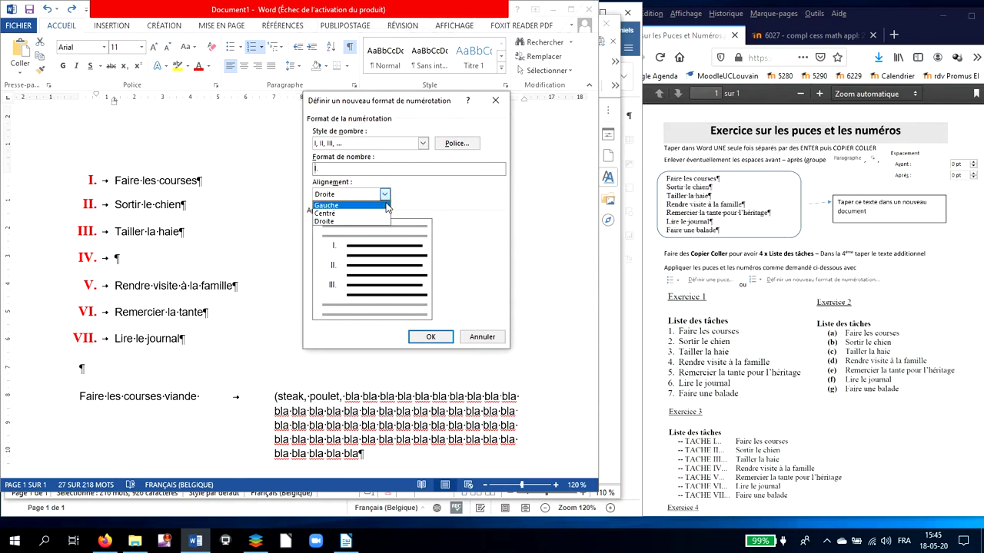
left_click(330, 205)
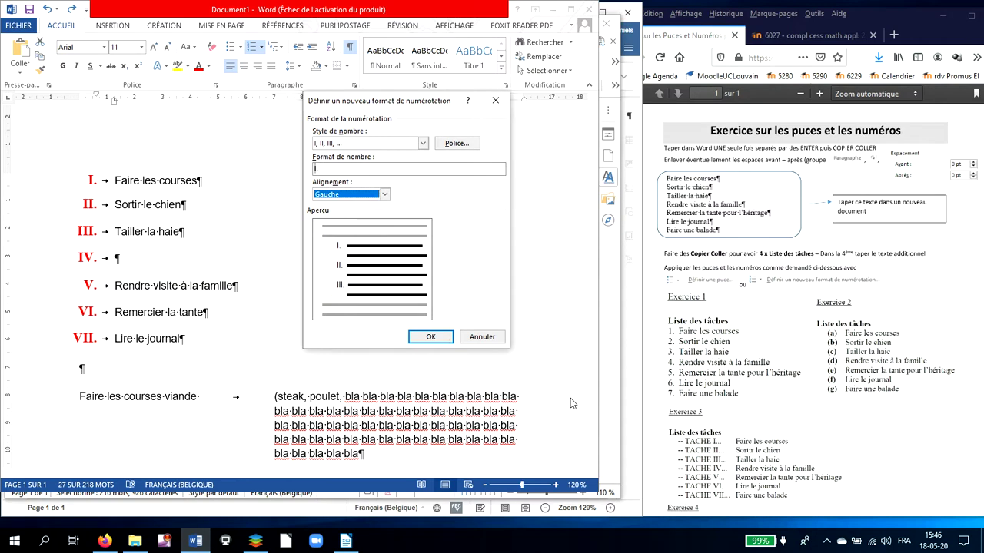
Add the prefix "-- TACHE" before the Roman numeral in the number format and apply it to the task list.
left_click(713, 451)
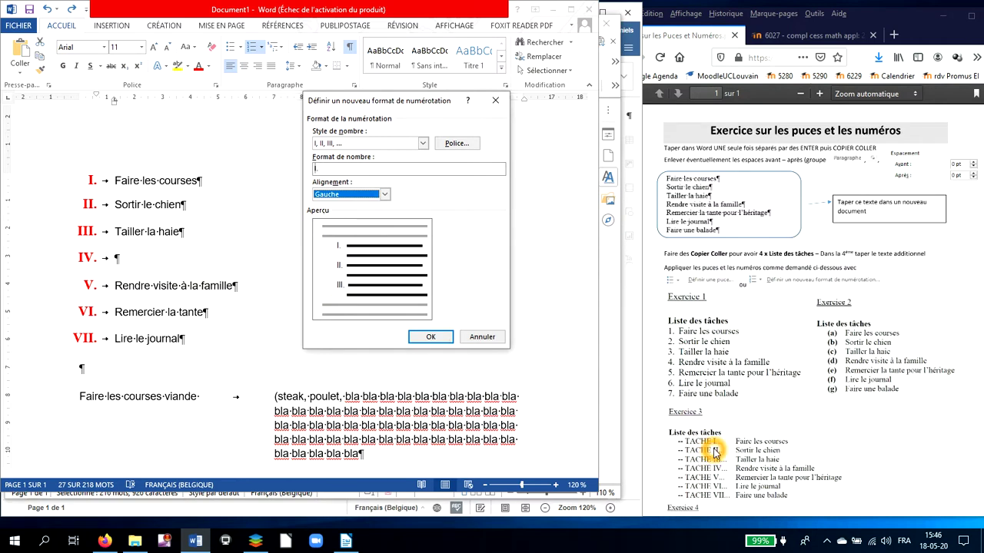
left_click(718, 476)
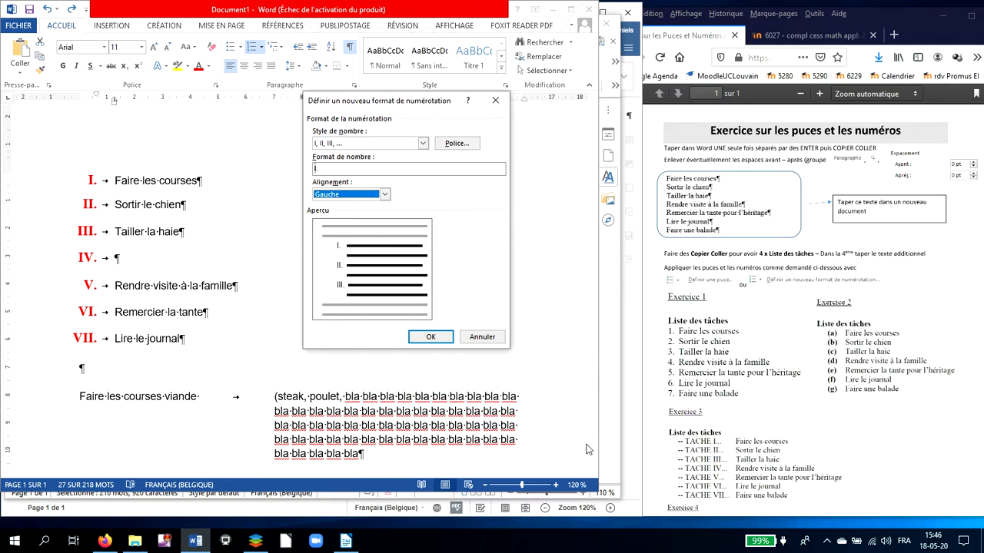
left_click(341, 186)
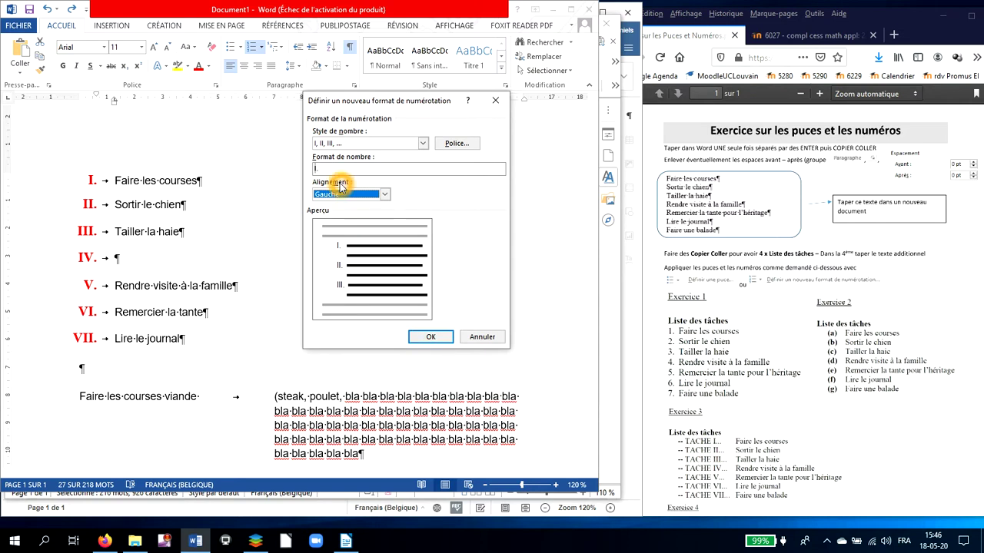
left_click(328, 169)
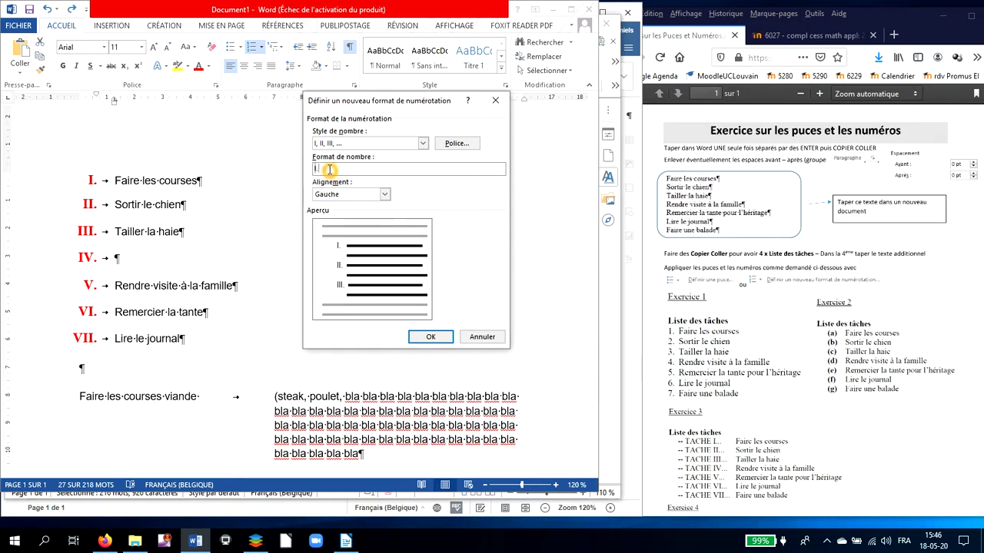
left_click(329, 169)
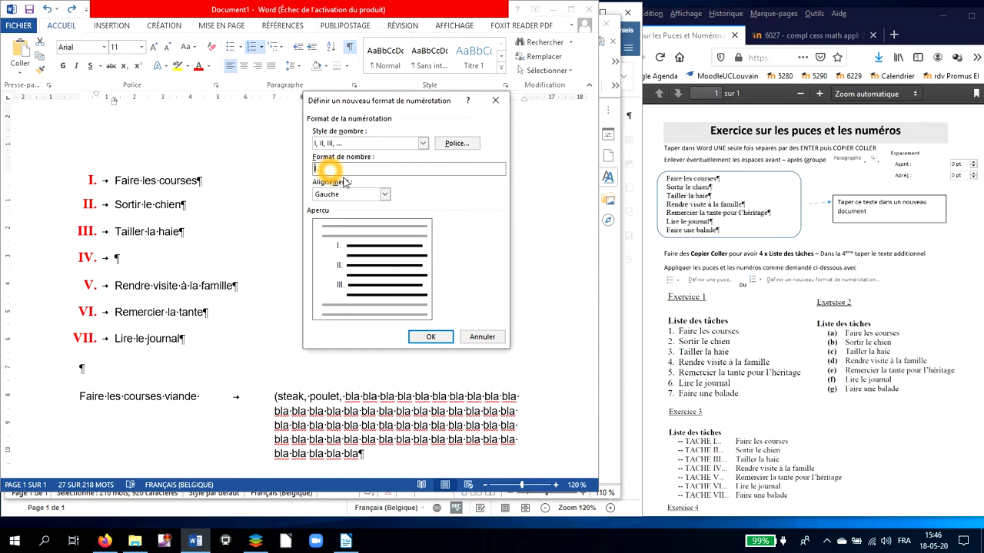
type("-- TACHE")
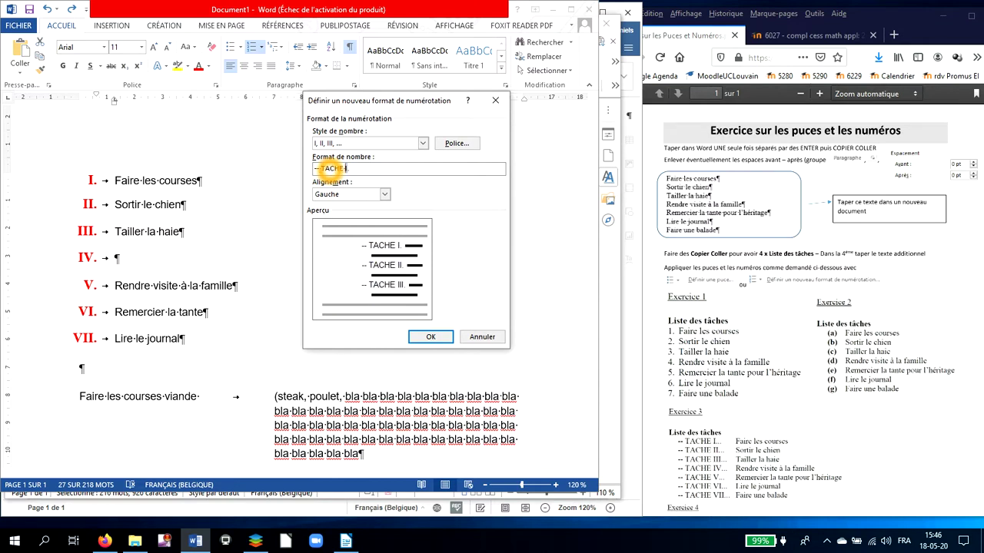
left_click(432, 338)
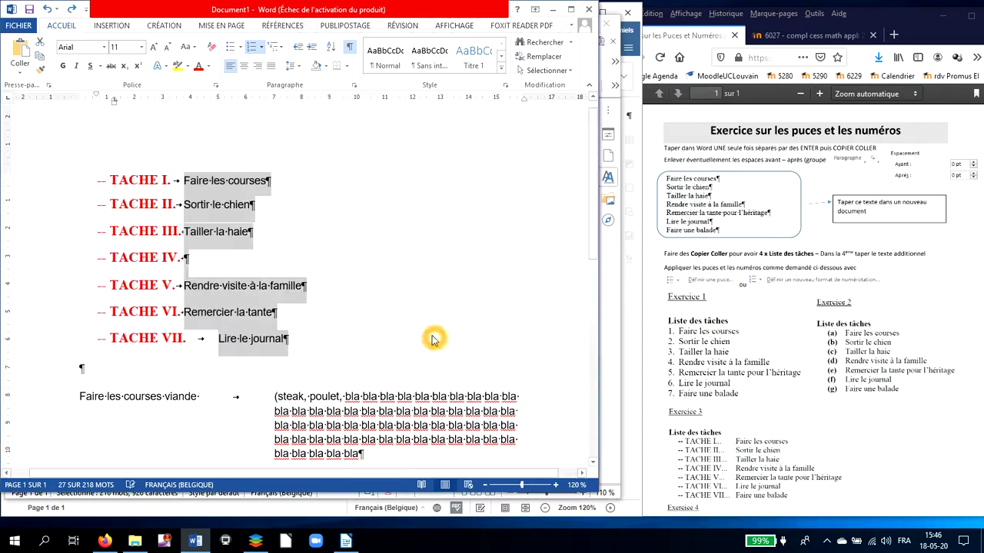